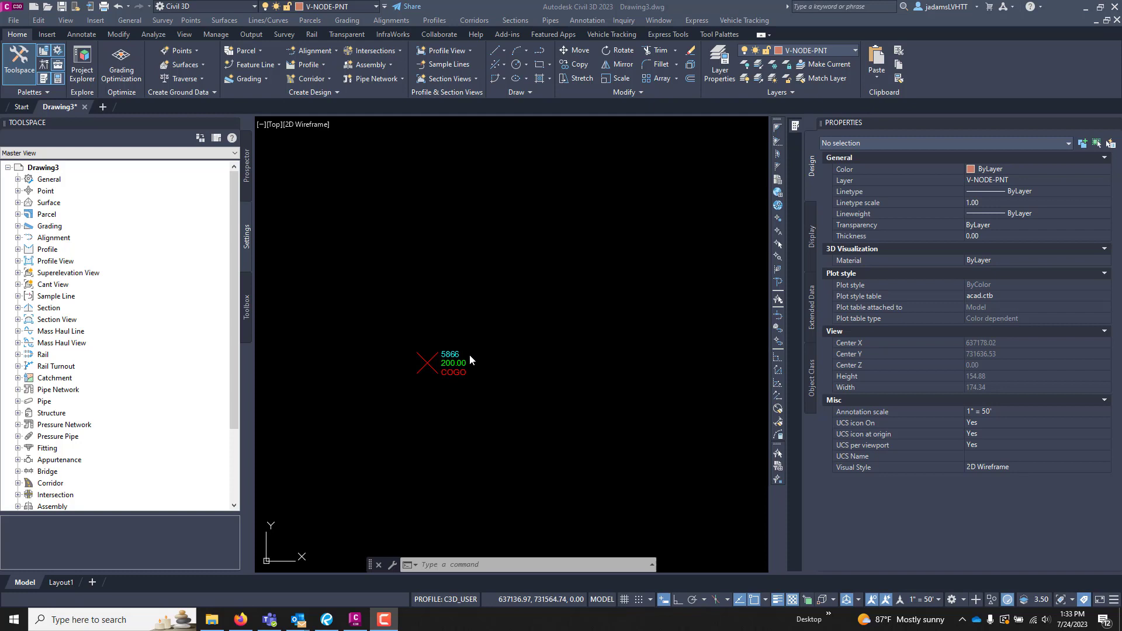
Step: Pan the drawing and select COGO point 5866 to inspect it, then clear the selection
{"action": "left_click", "coordinate": [472, 402]}
{"action": "key", "text": "Escape"}
{"action": "key", "text": "Escape"}
{"action": "key", "text": "Escape"}
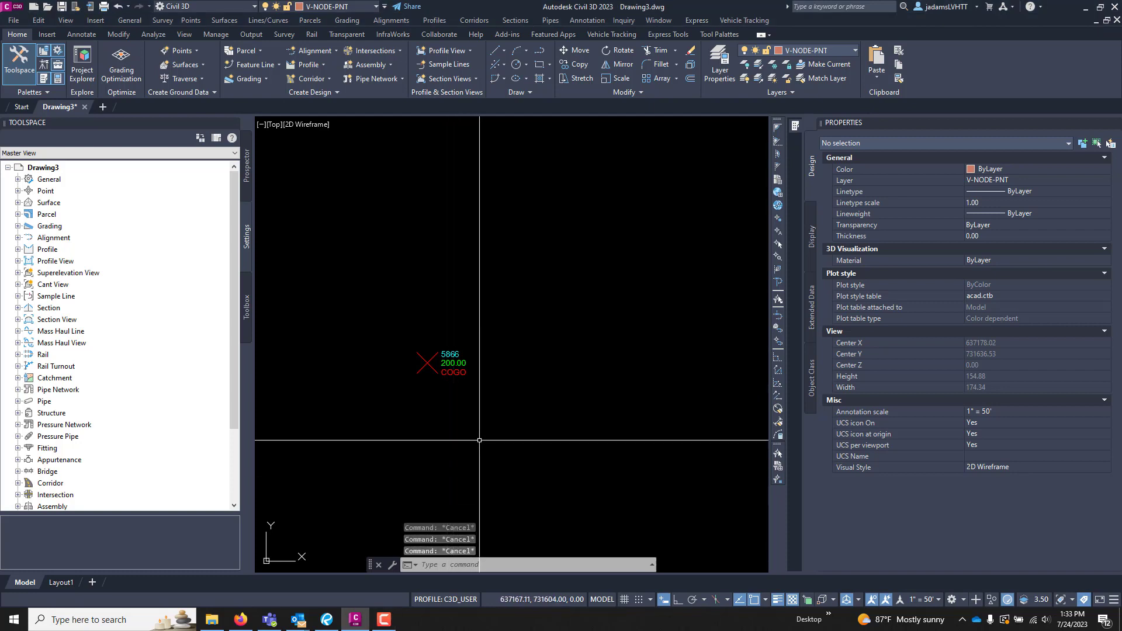
{"action": "mouse_move", "coordinate": [476, 430]}
{"action": "middle_mouse_down"}
{"action": "mouse_move", "coordinate": [466, 388]}
{"action": "mouse_move", "coordinate": [367, 397]}
{"action": "middle_mouse_up"}
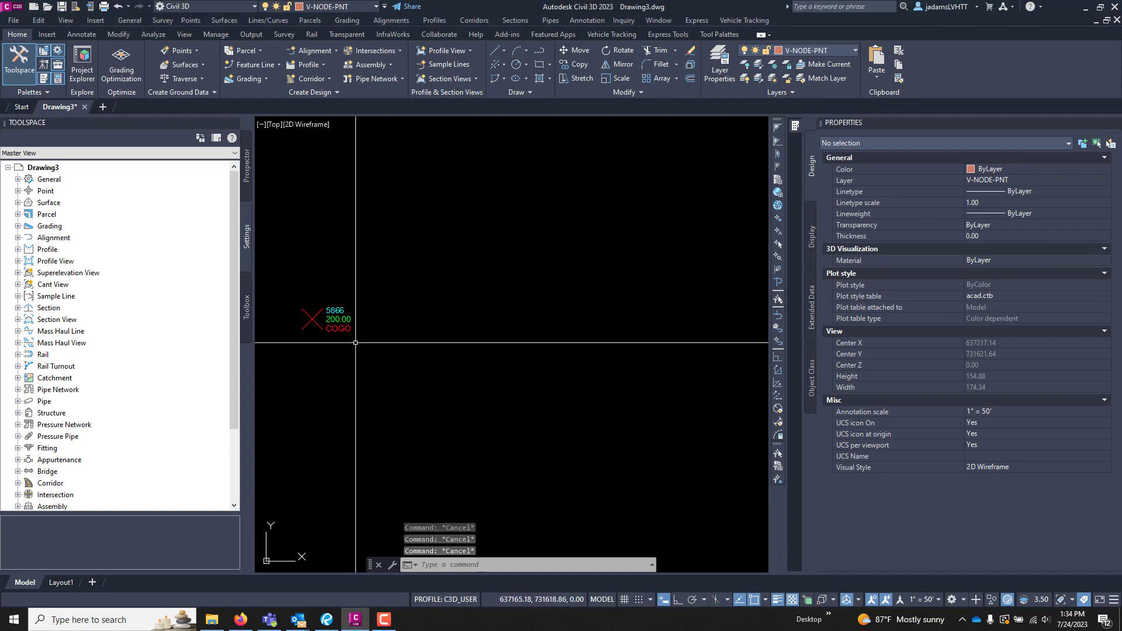
{"action": "left_click", "coordinate": [342, 326]}
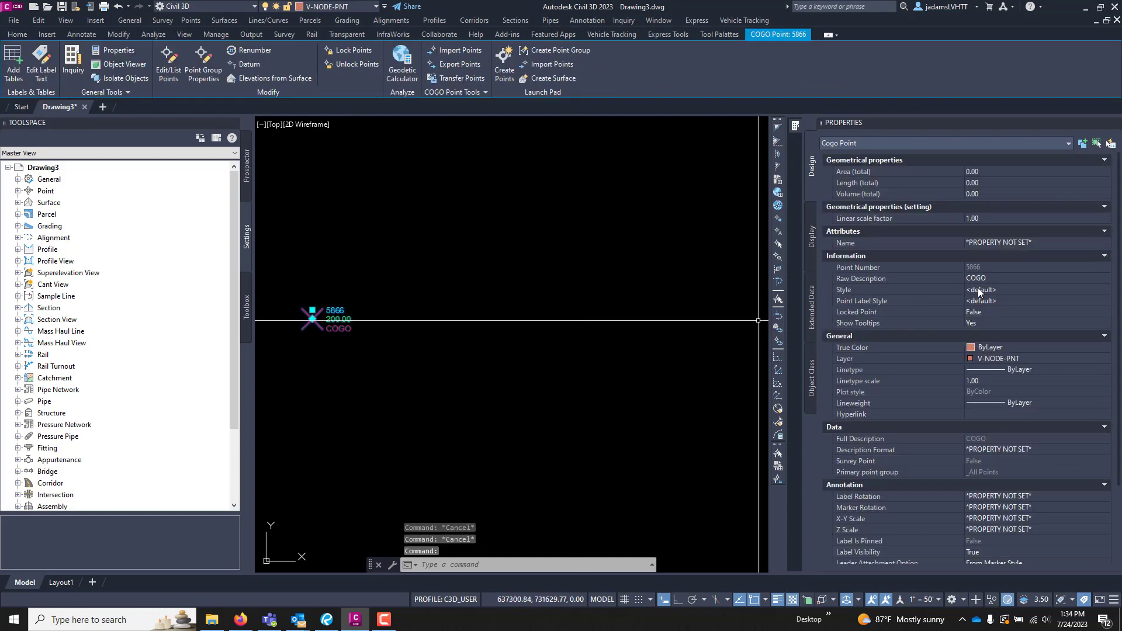
{"action": "key", "text": "Escape"}
{"action": "key", "text": "Escape"}
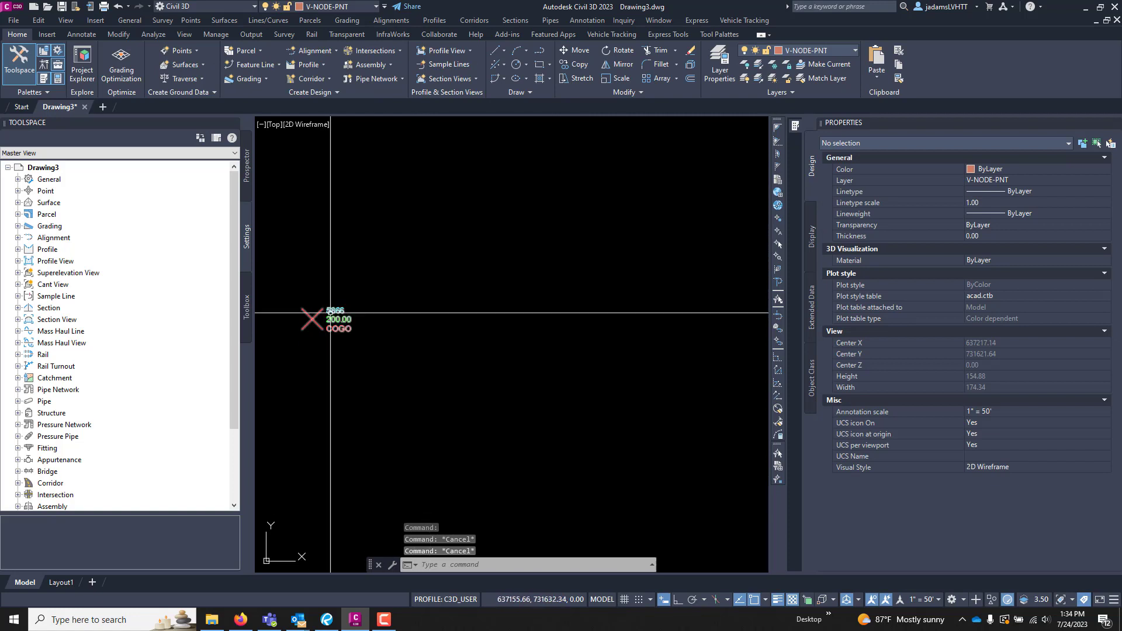
{"action": "left_click", "coordinate": [292, 270]}
{"action": "left_click", "coordinate": [366, 353]}
{"action": "key", "text": "Escape"}
{"action": "key", "text": "Escape"}
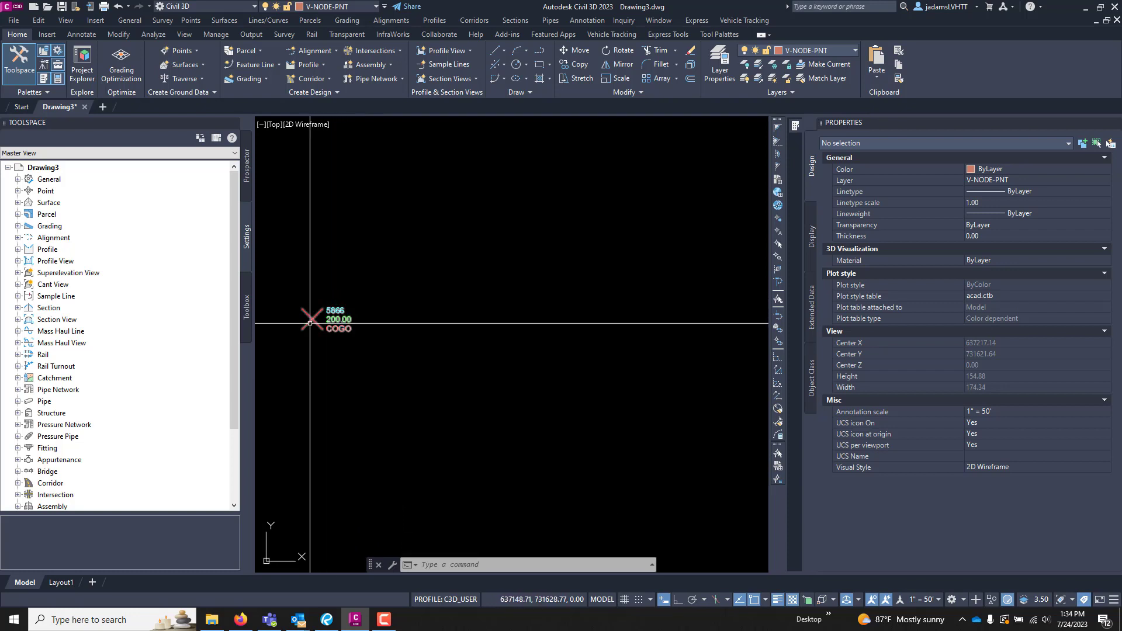
{"action": "mouse_move", "coordinate": [310, 322]}
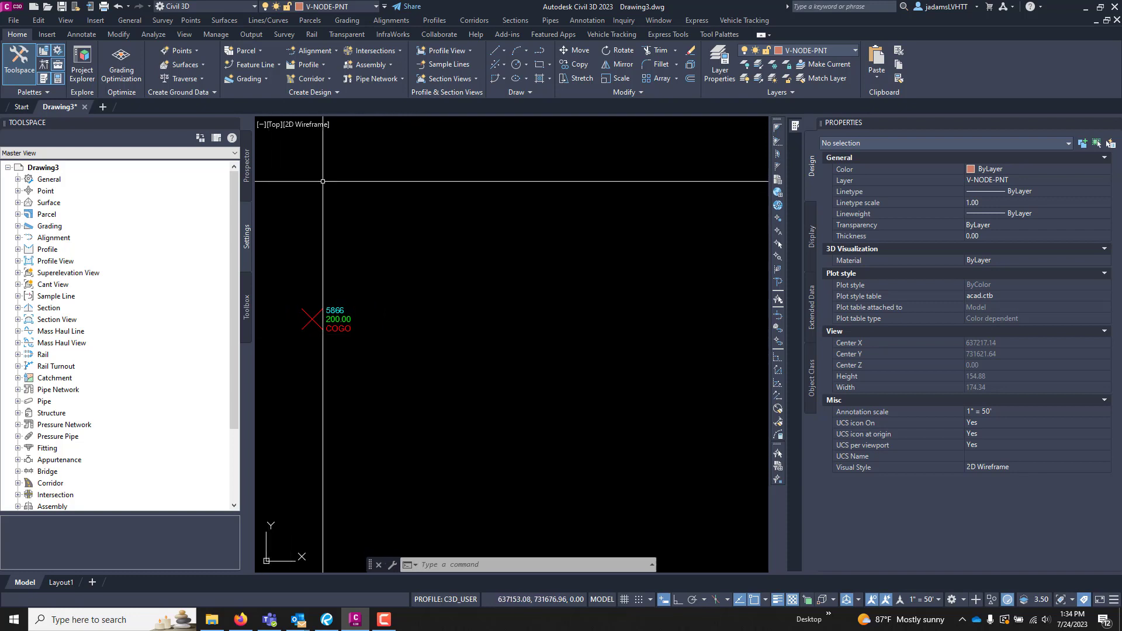
Step: In Toolspace Settings, expand General and Point, then list the Point Styles
{"action": "left_click", "coordinate": [247, 184]}
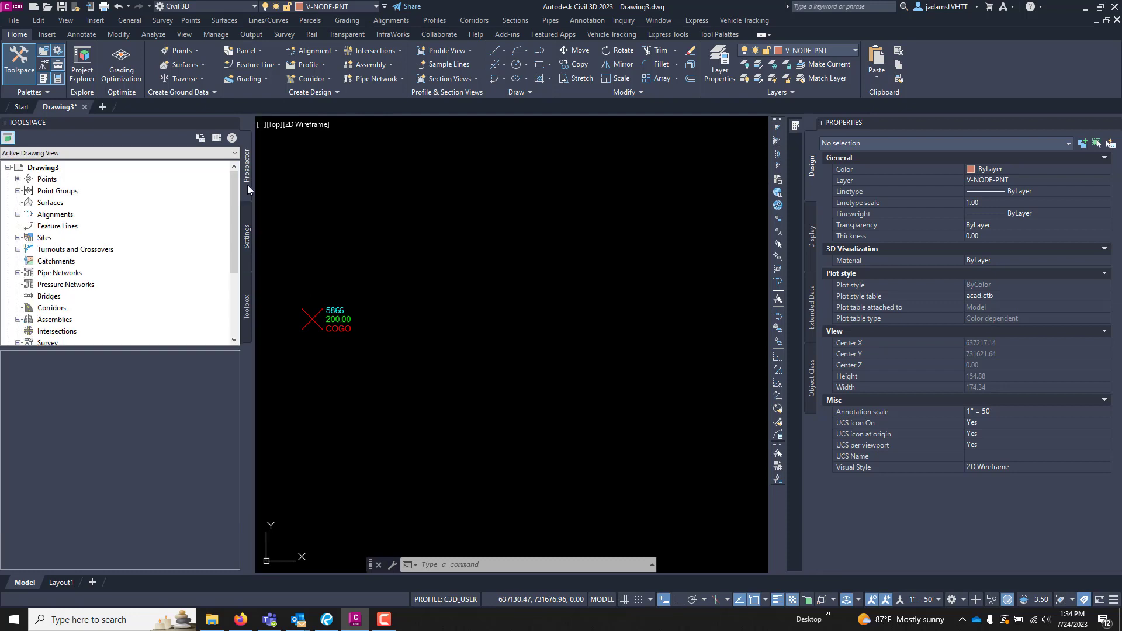
{"action": "left_click", "coordinate": [250, 232]}
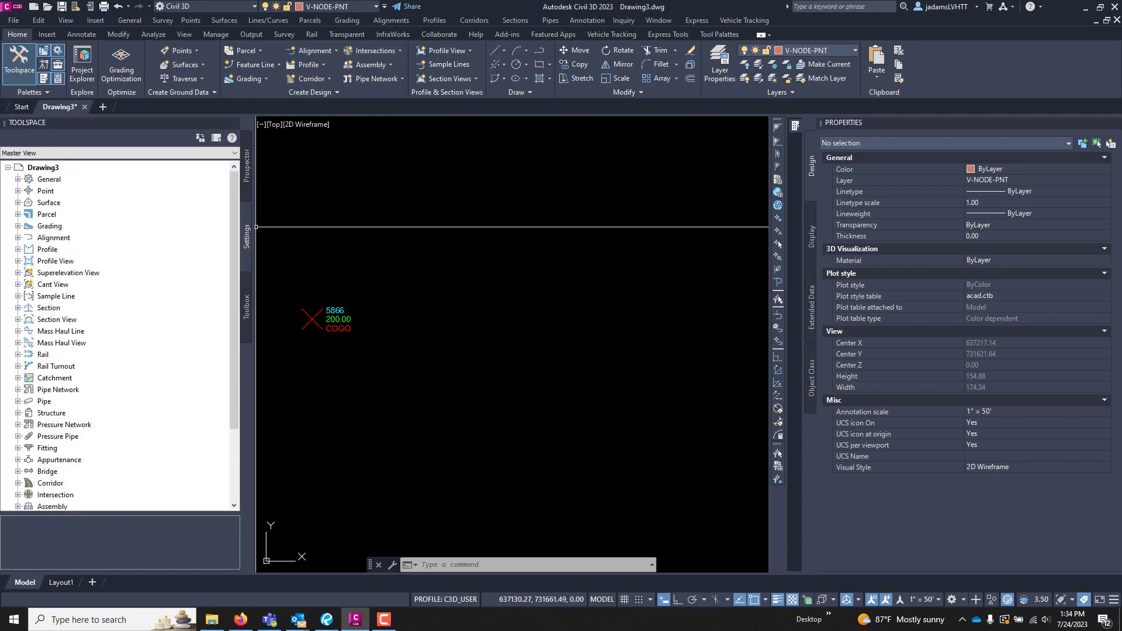
{"action": "left_click", "coordinate": [18, 179]}
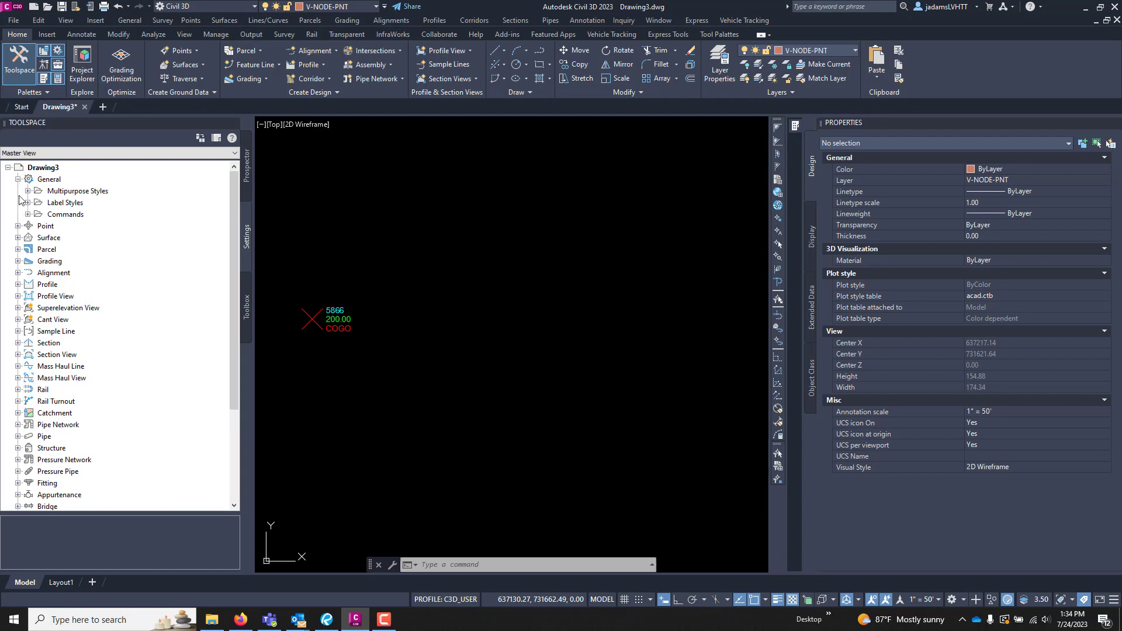
{"action": "left_click", "coordinate": [27, 191]}
{"action": "left_click", "coordinate": [27, 191]}
{"action": "left_click", "coordinate": [18, 226]}
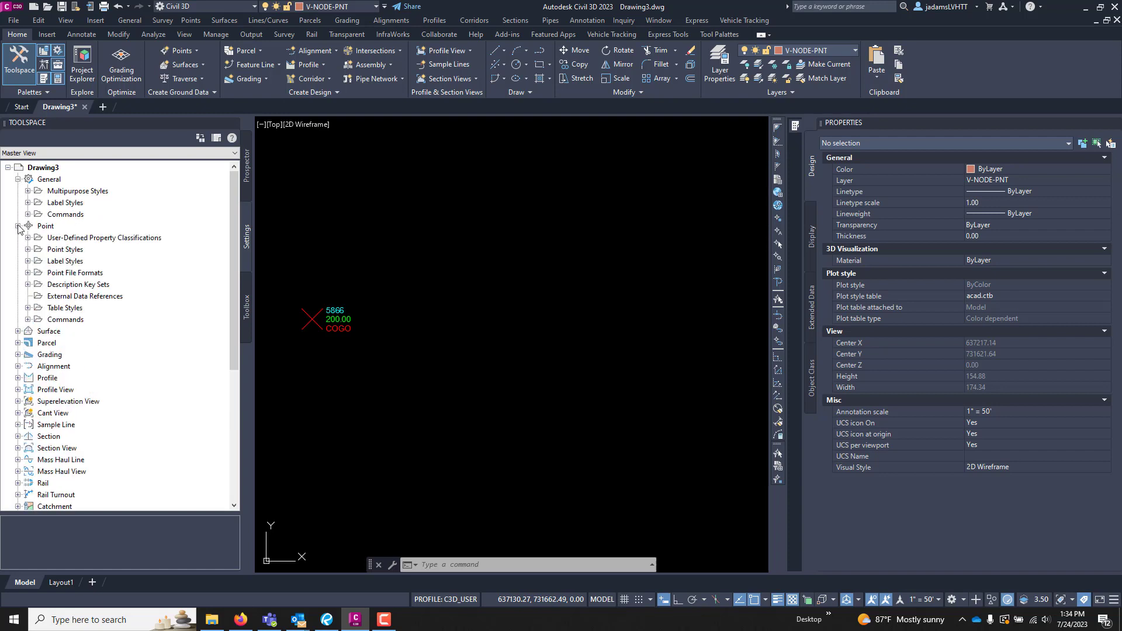
{"action": "left_click", "coordinate": [67, 249]}
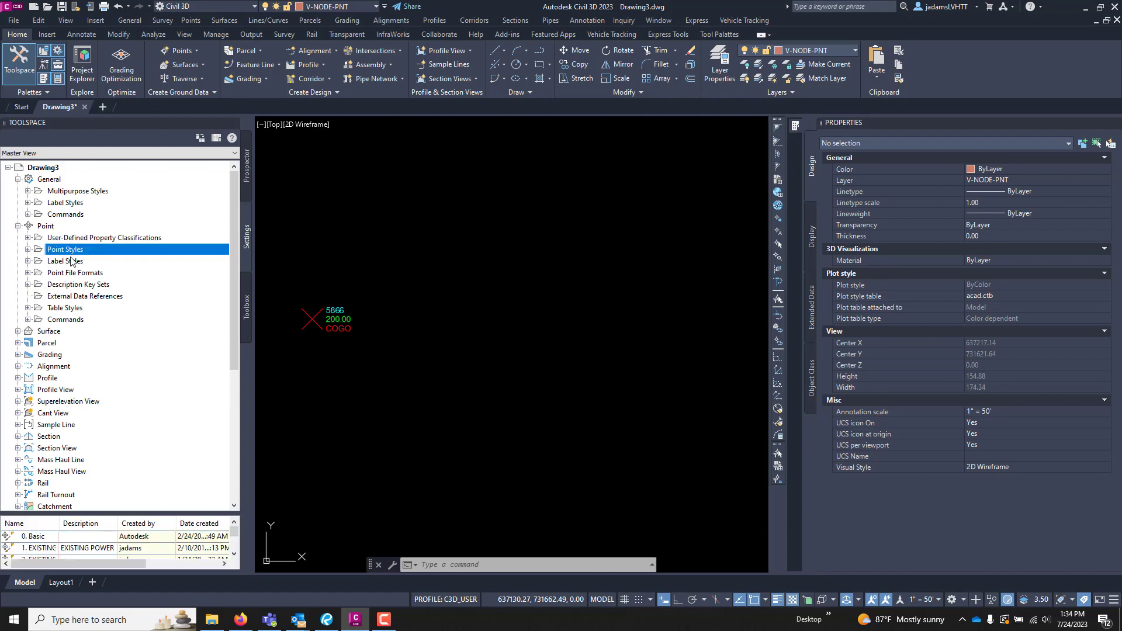
{"action": "left_click", "coordinate": [68, 286]}
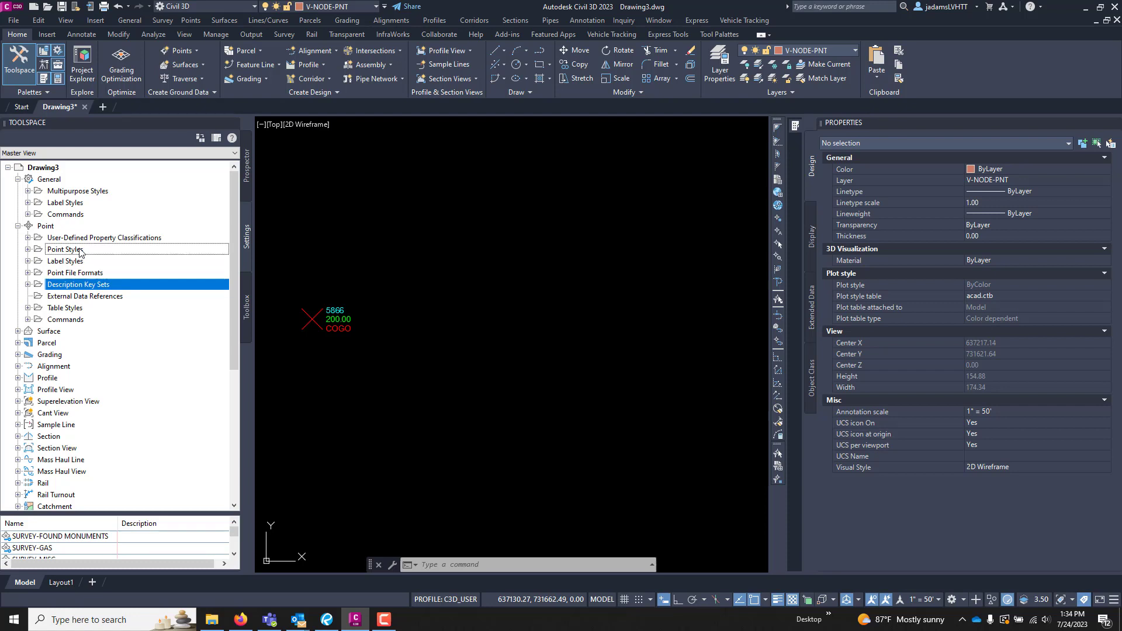
{"action": "left_click", "coordinate": [65, 250]}
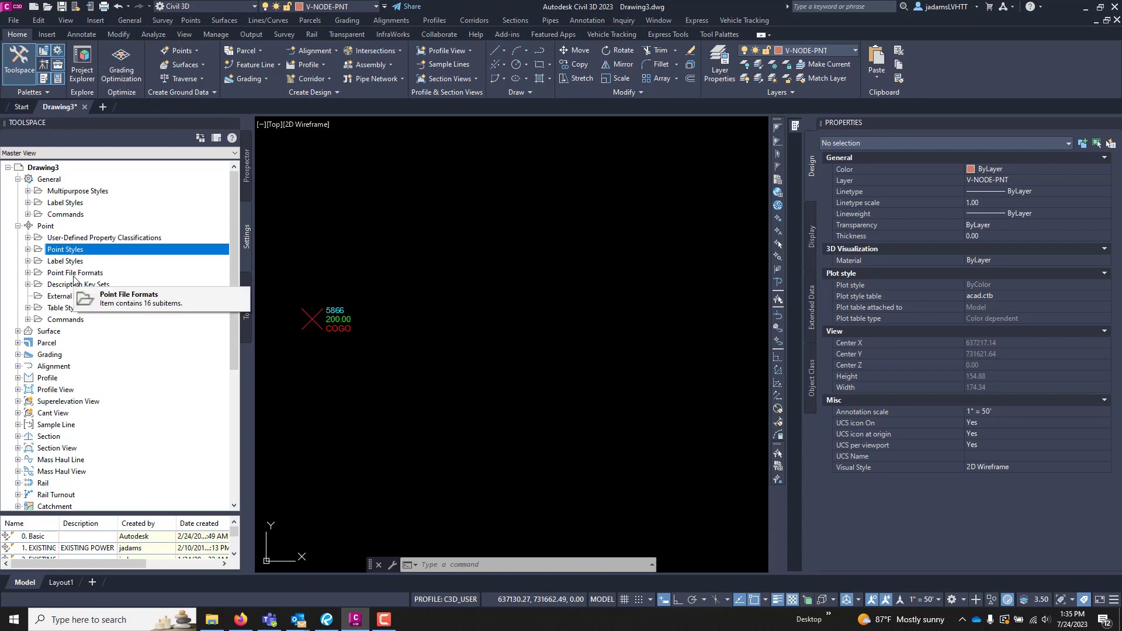
{"action": "left_click", "coordinate": [28, 250]}
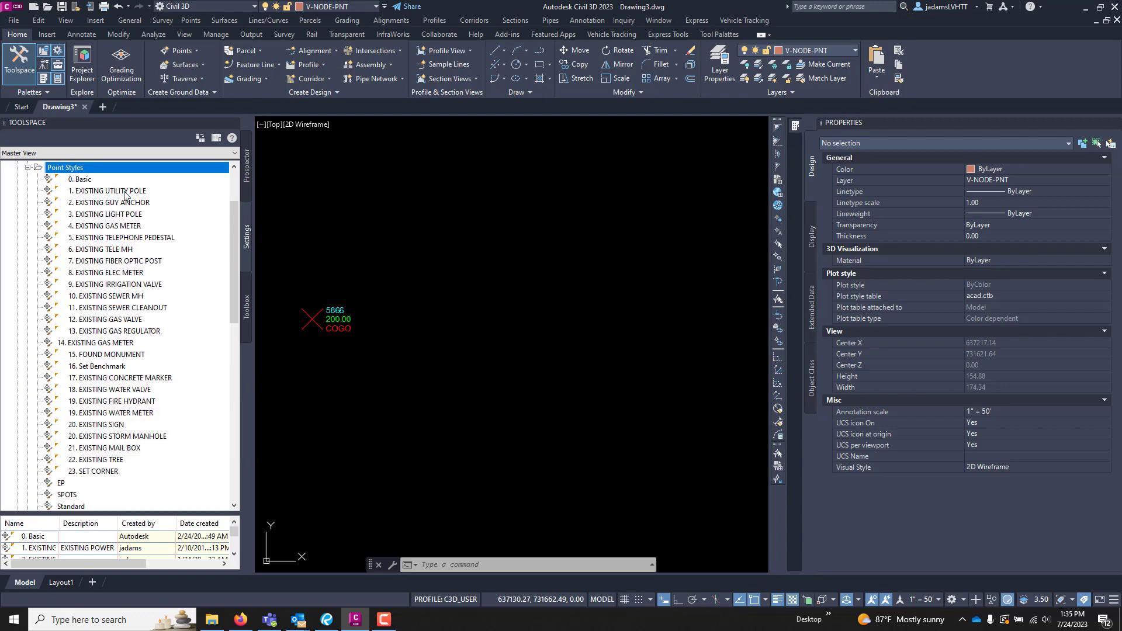
{"action": "left_click", "coordinate": [90, 196]}
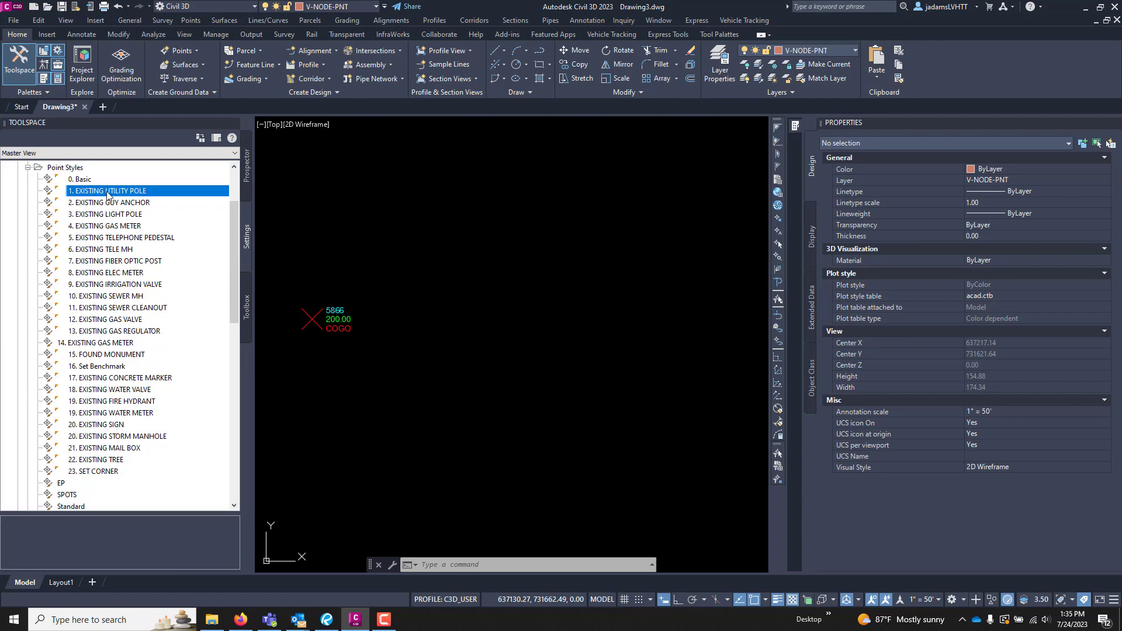
{"action": "double_click", "coordinate": [108, 195]}
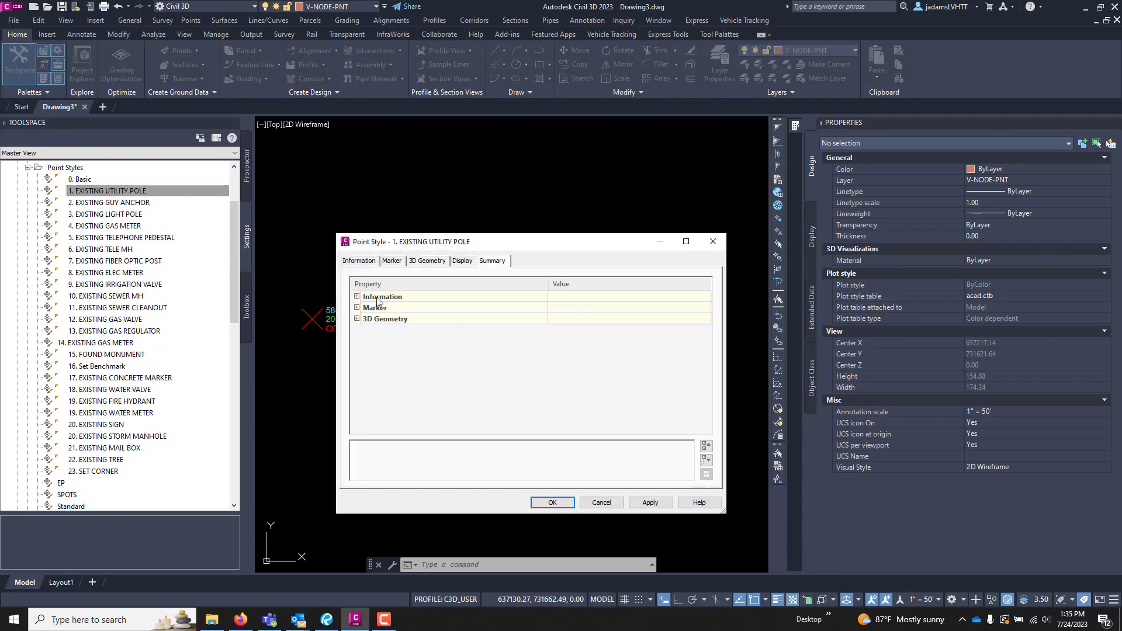
{"action": "left_click", "coordinate": [365, 262]}
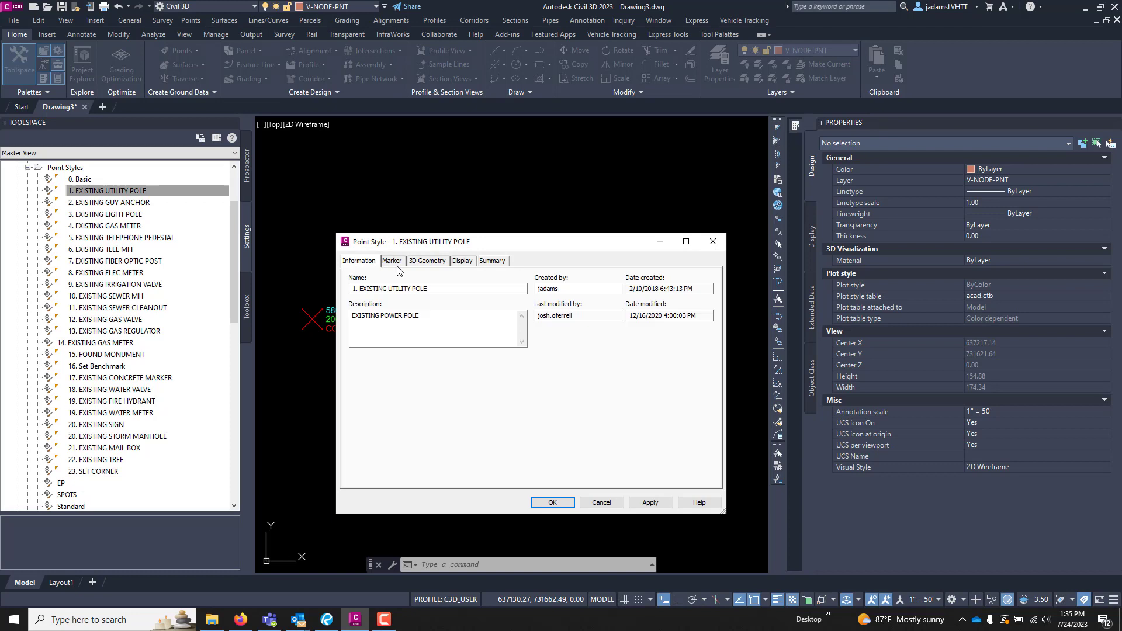
{"action": "left_click", "coordinate": [392, 262]}
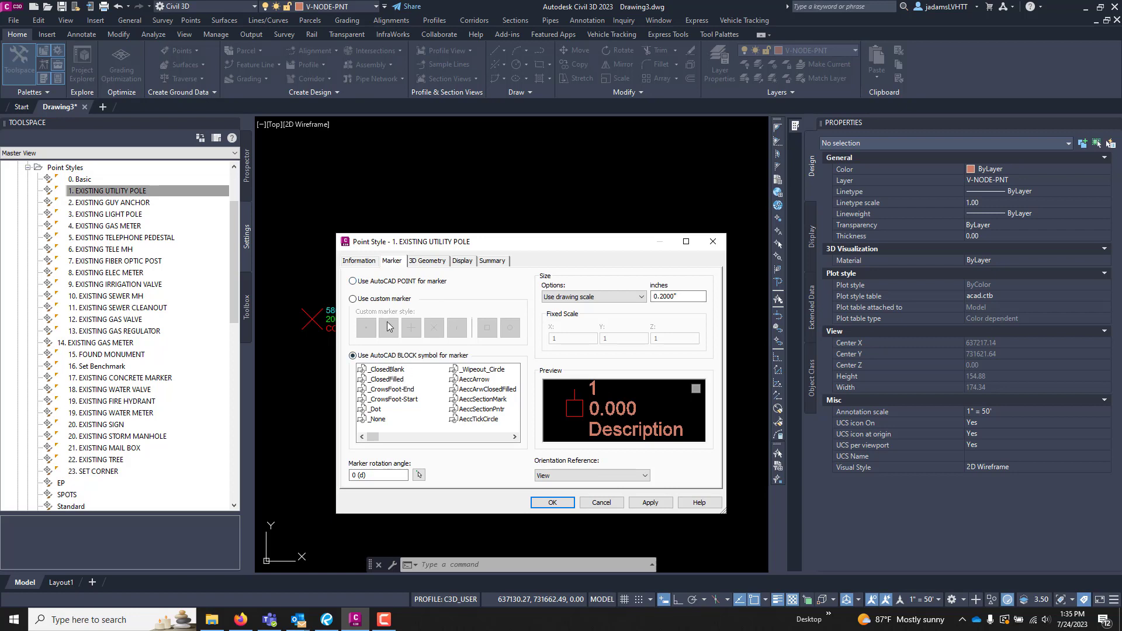
{"action": "left_click", "coordinate": [433, 262]}
{"action": "left_click", "coordinate": [461, 262]}
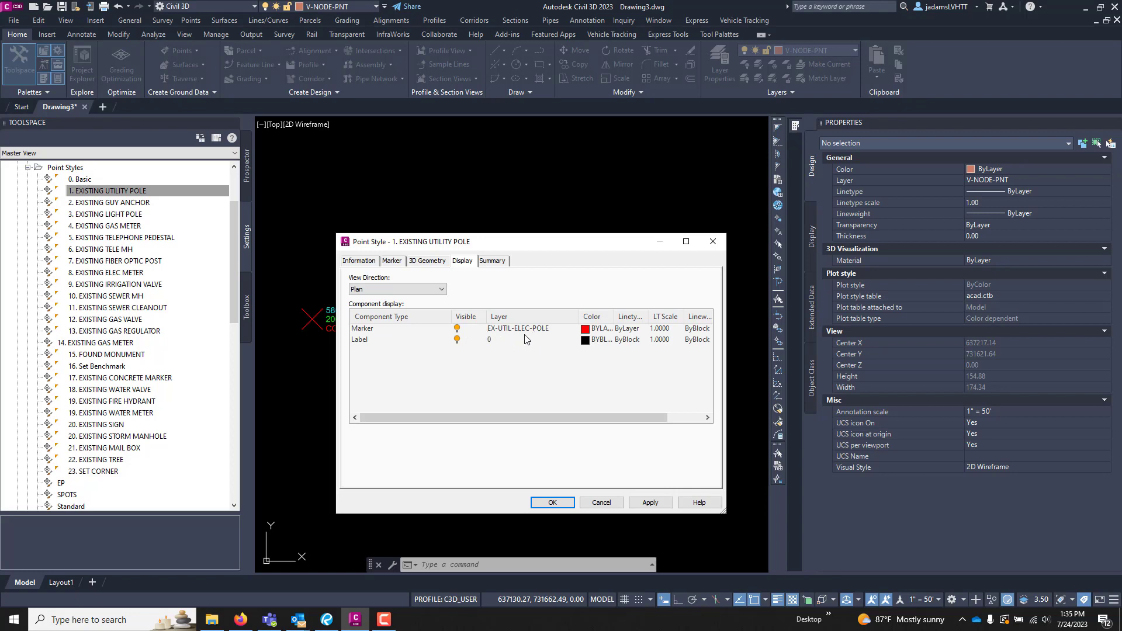
{"action": "left_click_drag", "start_coordinate": [460, 244], "coordinate": [431, 222]}
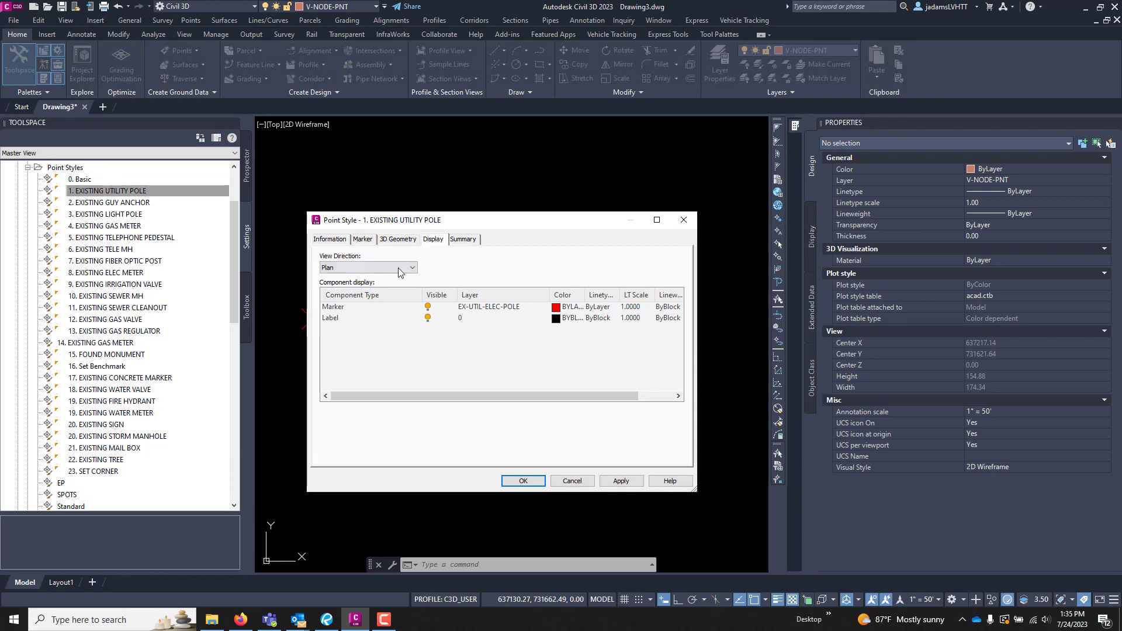
{"action": "left_click", "coordinate": [389, 240]}
{"action": "left_click", "coordinate": [362, 239]}
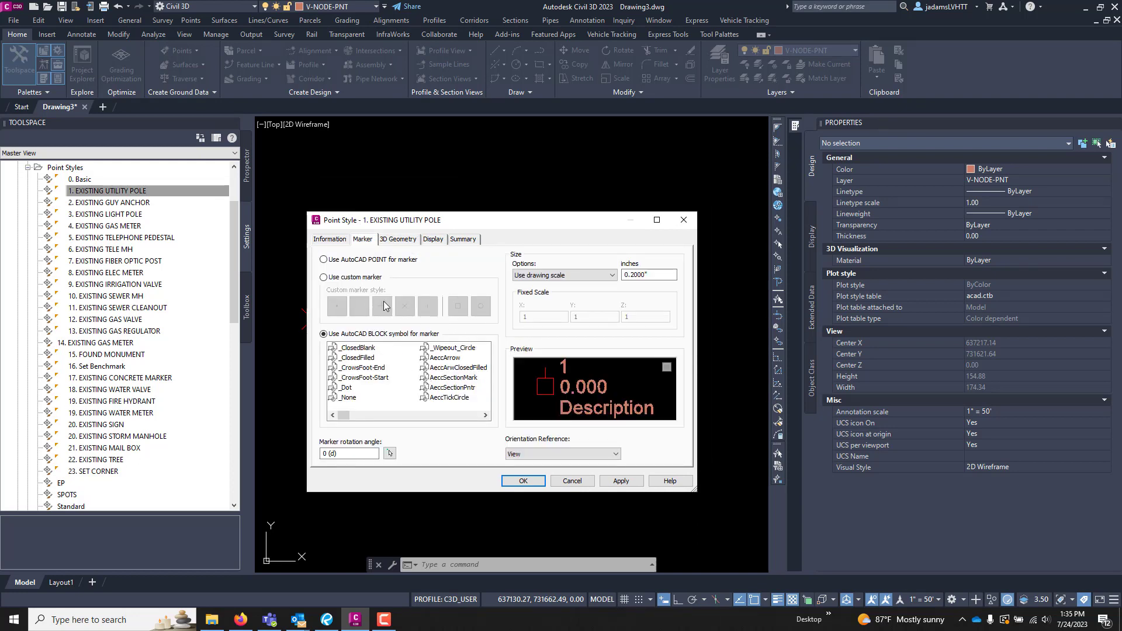
{"action": "left_click", "coordinate": [432, 240]}
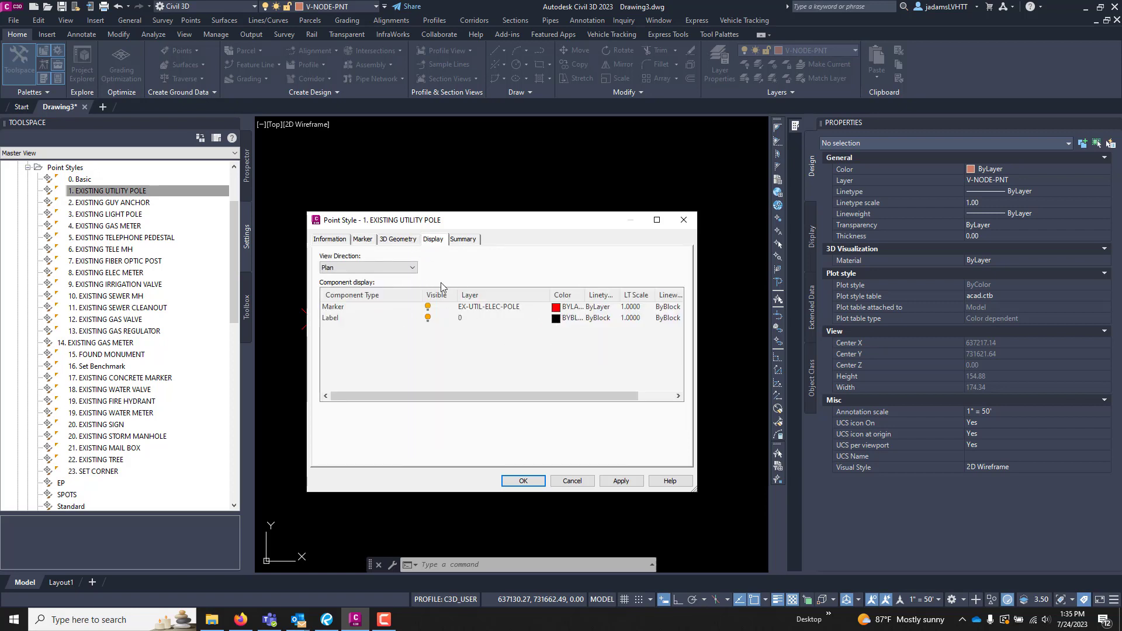
{"action": "left_click", "coordinate": [572, 481]}
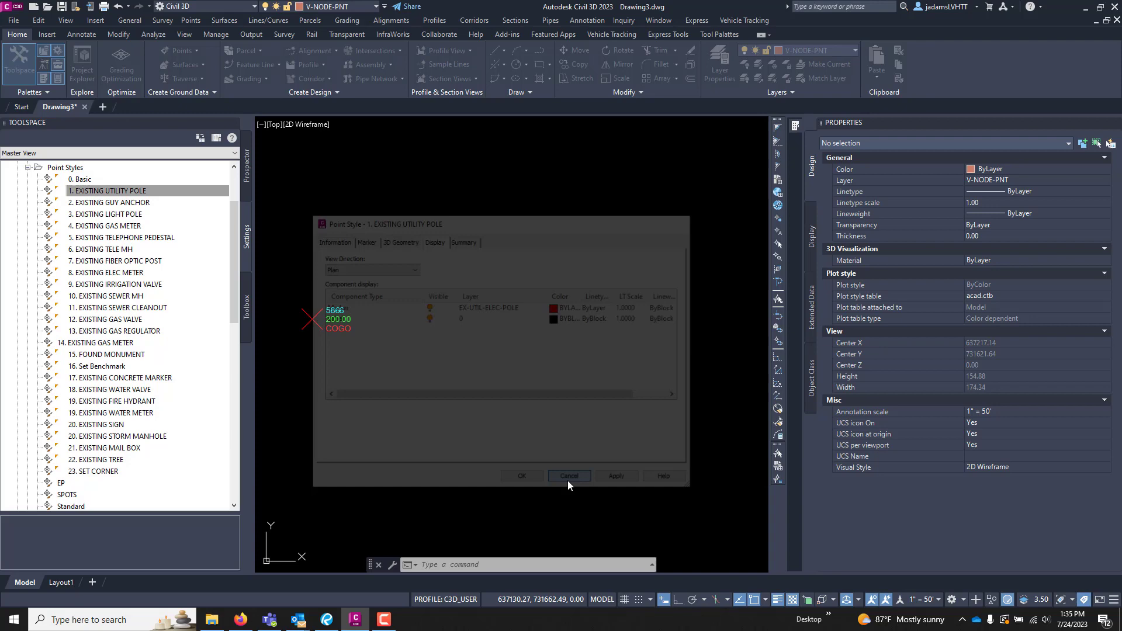
Step: Edit the SURVEY-POWER description key set and select the PP key row
{"action": "left_click", "coordinate": [27, 167]}
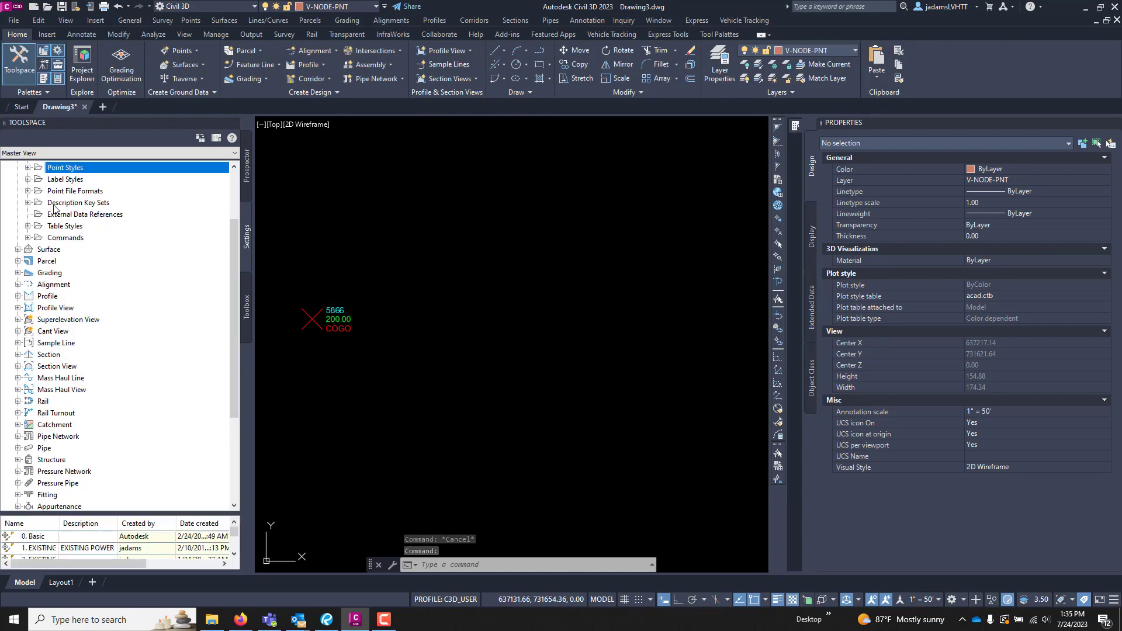
{"action": "left_click", "coordinate": [53, 205]}
{"action": "left_click", "coordinate": [27, 203]}
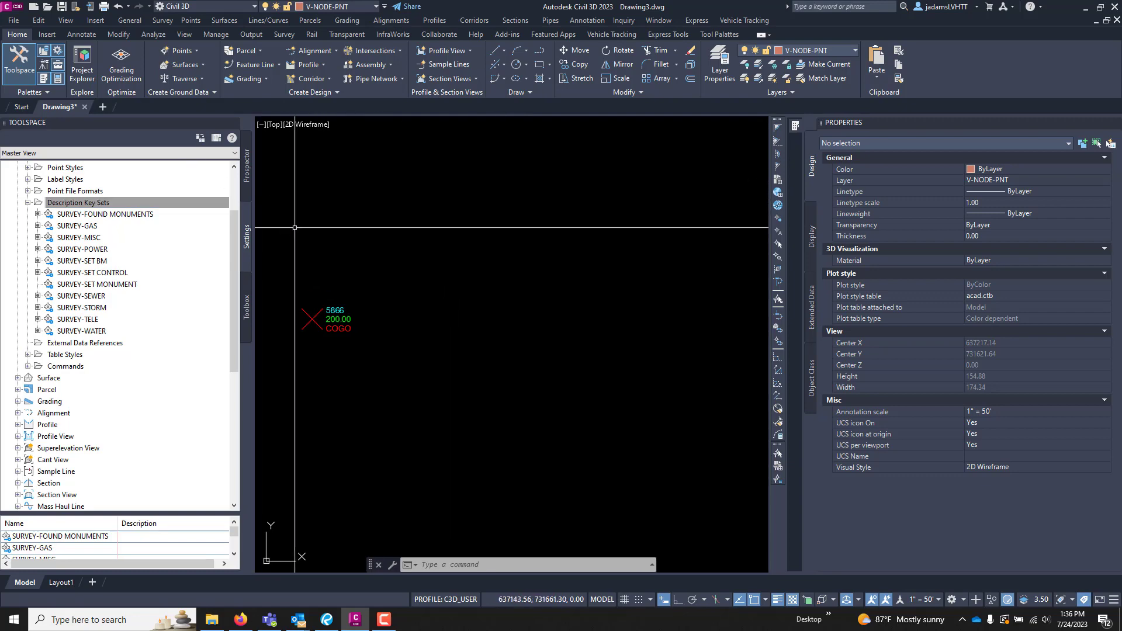
{"action": "left_click", "coordinate": [92, 250]}
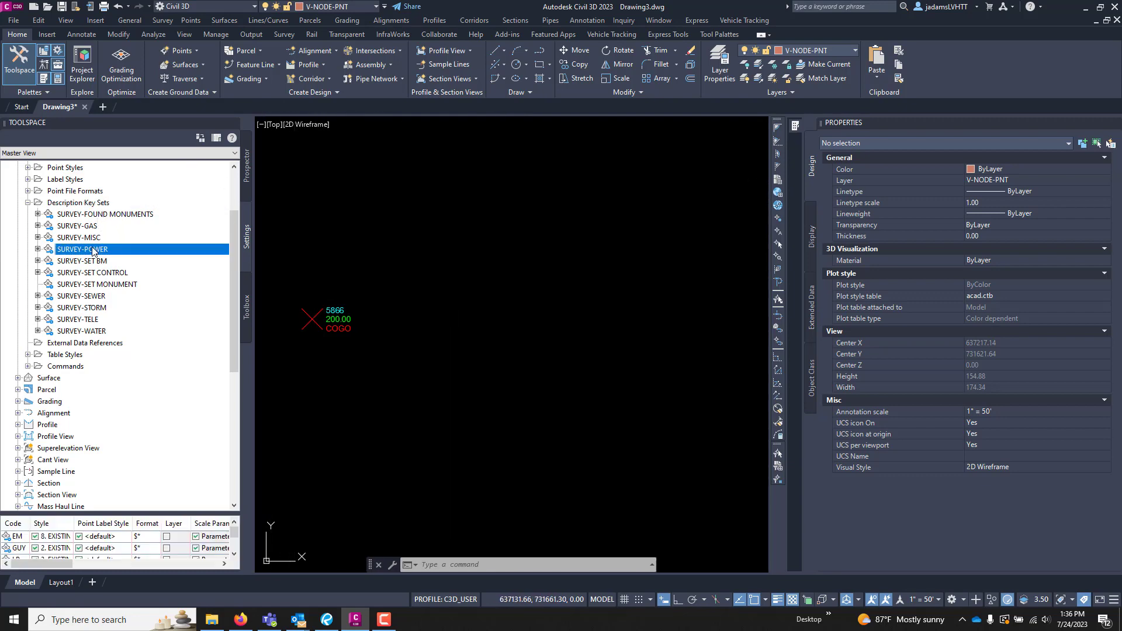
{"action": "right_click", "coordinate": [92, 250]}
{"action": "left_click", "coordinate": [124, 272]}
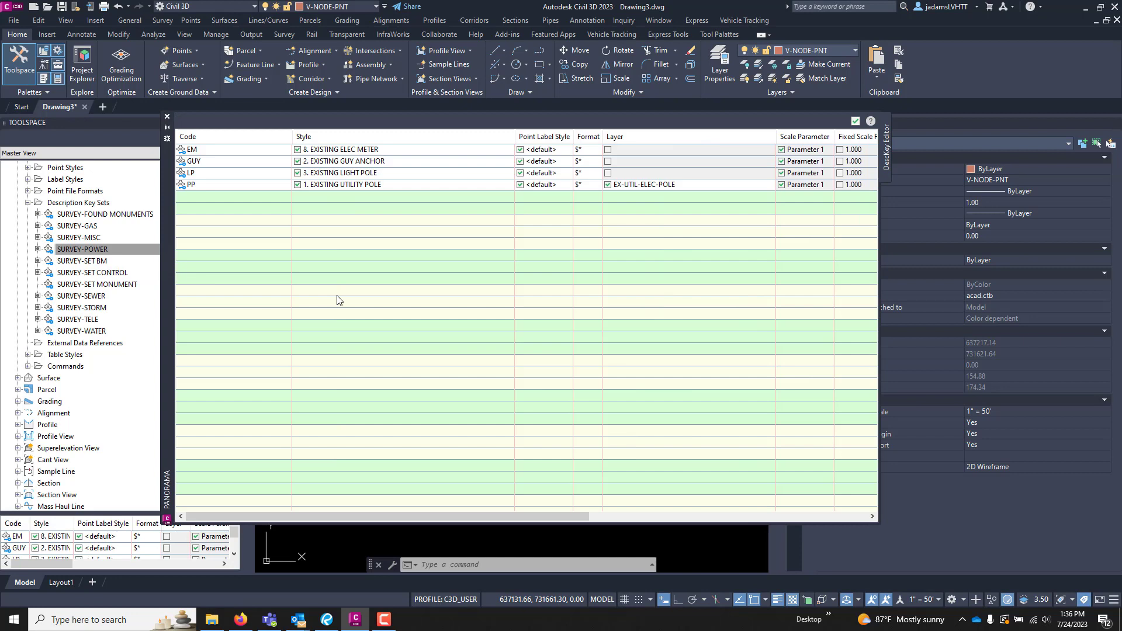
{"action": "left_click", "coordinate": [210, 184]}
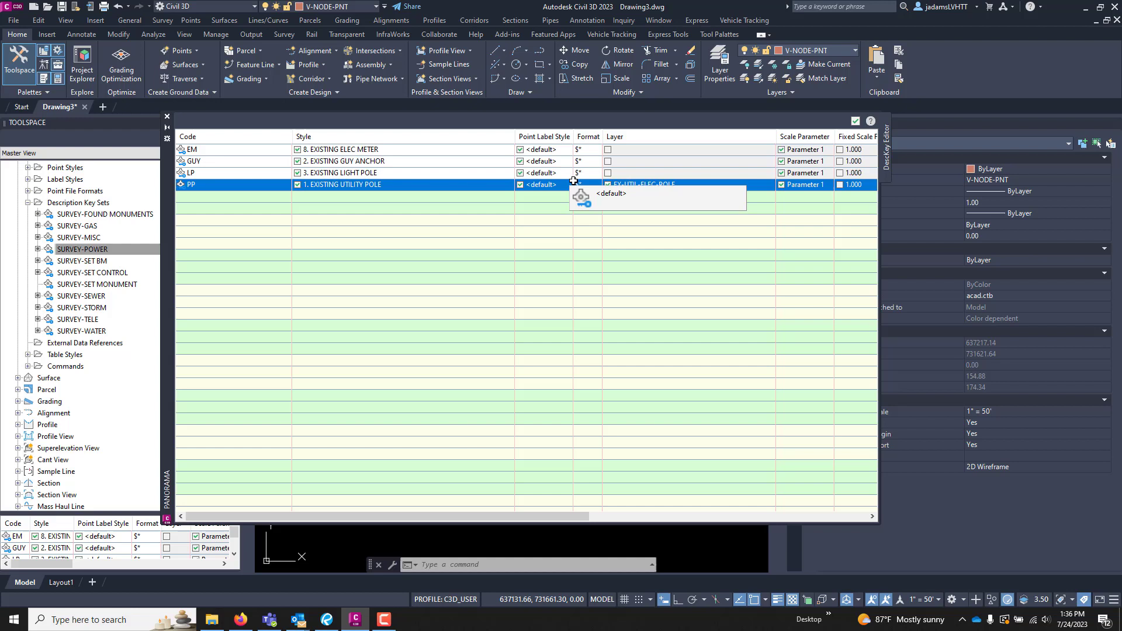
{"action": "left_click_drag", "start_coordinate": [575, 516], "coordinate": [416, 466]}
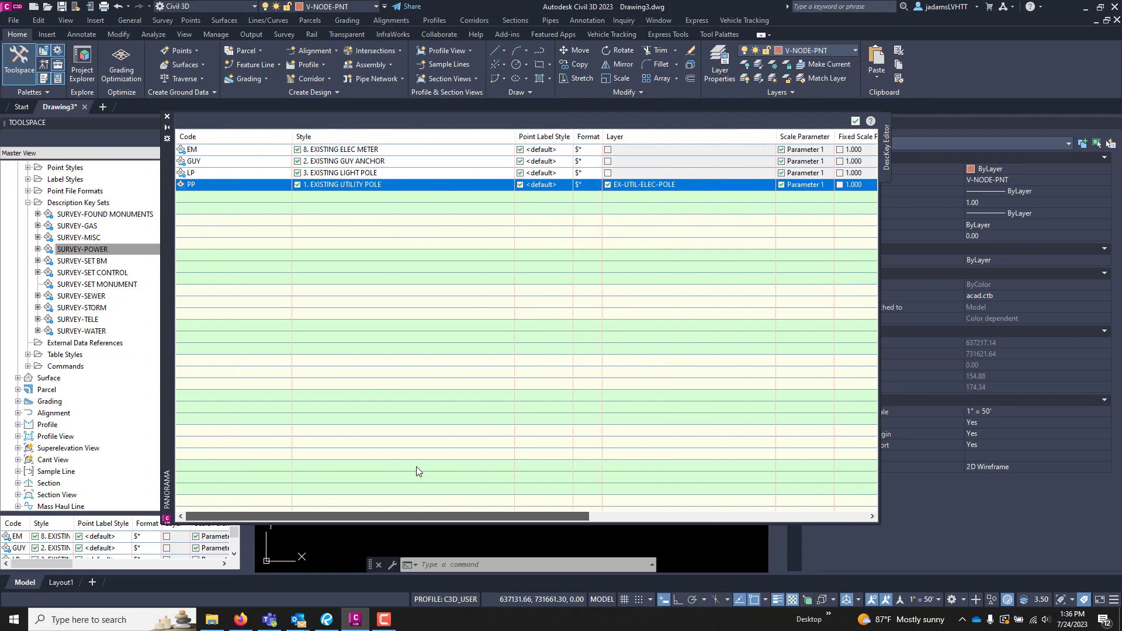
Step: Close the key editor and start Manual point placement from Point Creation Tools
{"action": "left_click", "coordinate": [855, 121]}
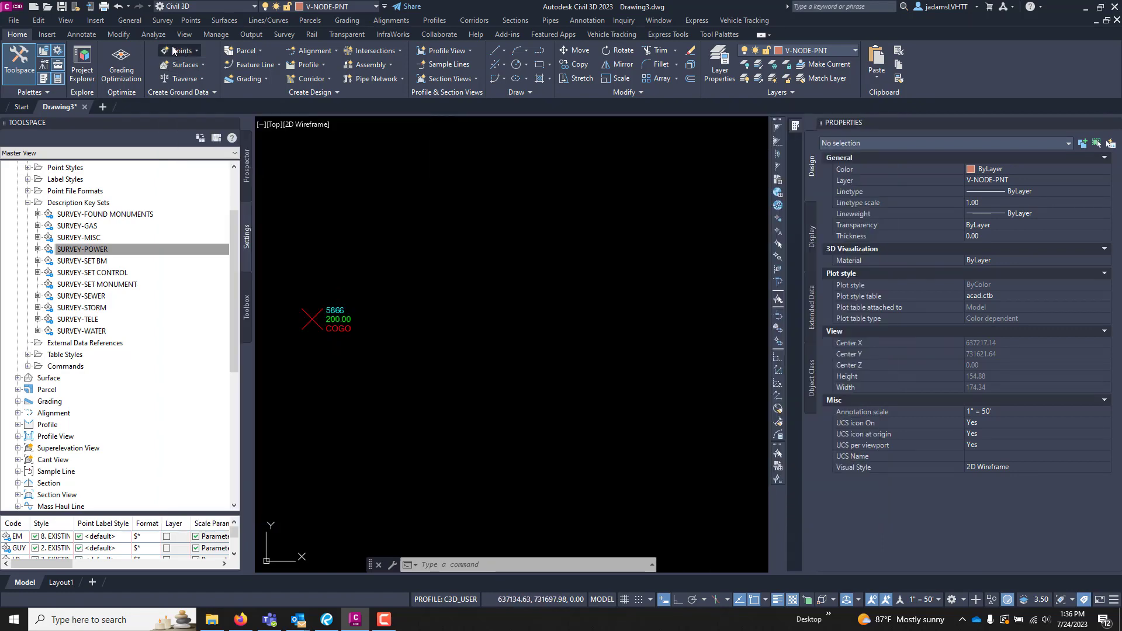
{"action": "left_click", "coordinate": [173, 51]}
{"action": "left_click", "coordinate": [188, 64]}
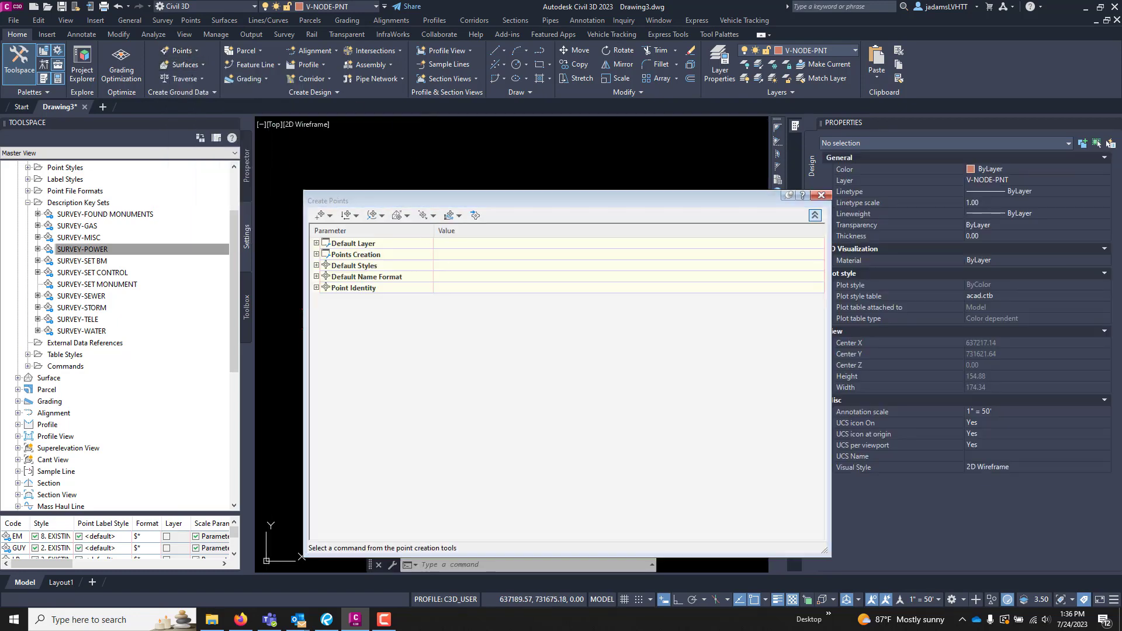
{"action": "left_click", "coordinate": [320, 215]}
{"action": "mouse_move", "coordinate": [420, 199]}
{"action": "left_mouse_down"}
{"action": "mouse_move", "coordinate": [831, 249]}
{"action": "mouse_move", "coordinate": [820, 251]}
{"action": "left_mouse_up"}
Step: Place point 5868 with description PP at elevation 0, then close Point Creation Tools
{"action": "left_click", "coordinate": [426, 299]}
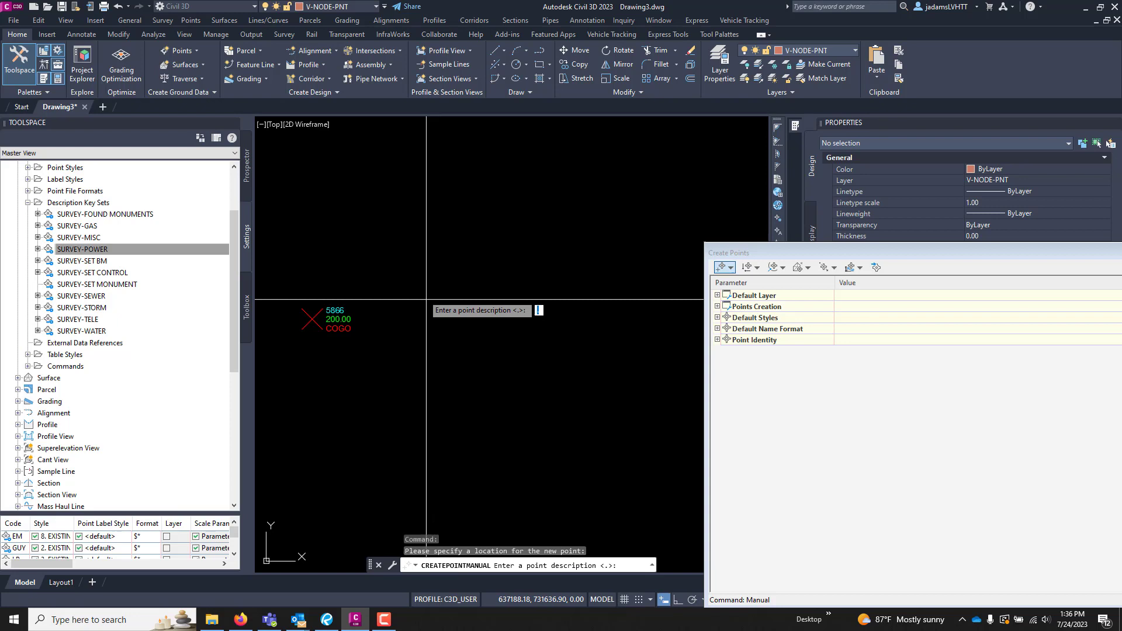
{"action": "type", "text": "PP"}
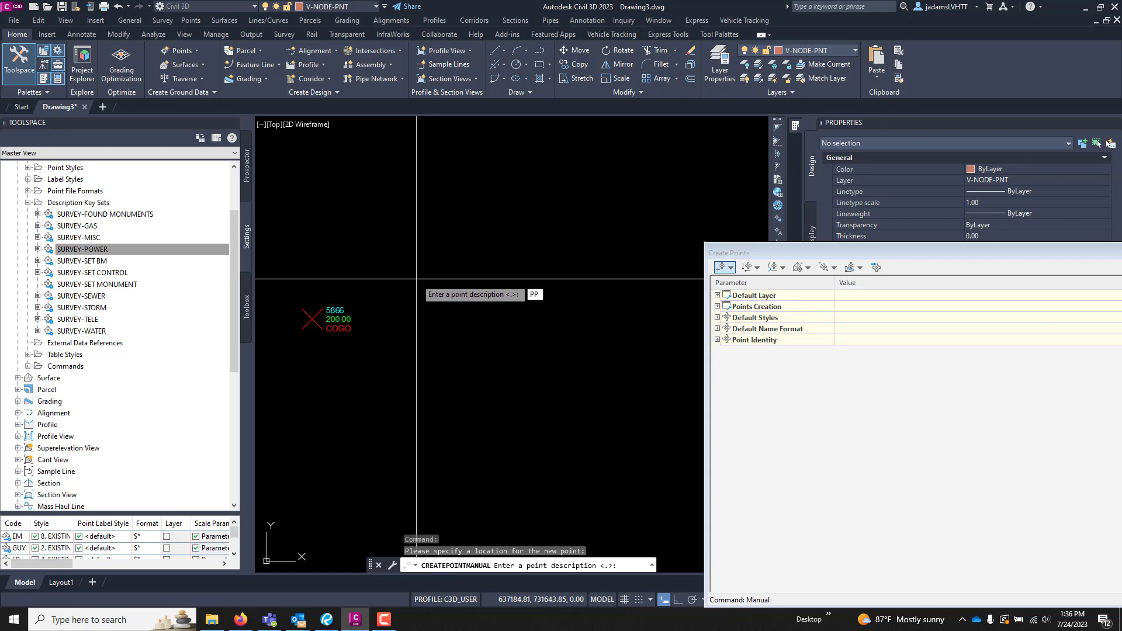
{"action": "key", "text": "Return"}
{"action": "type", "text": "0"}
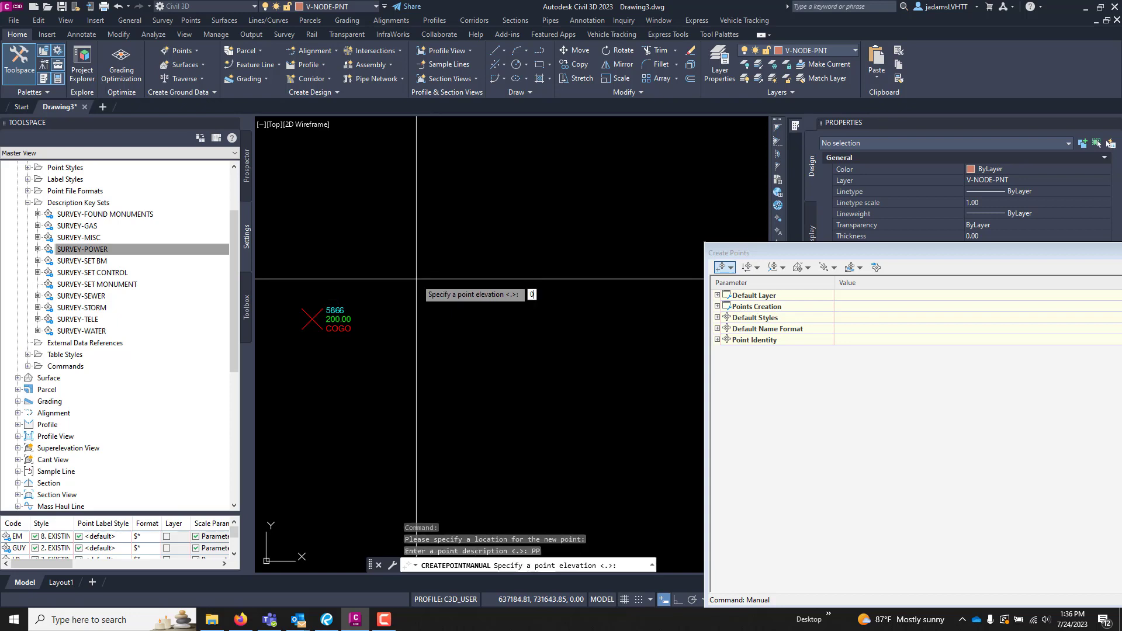
{"action": "key", "text": "Return"}
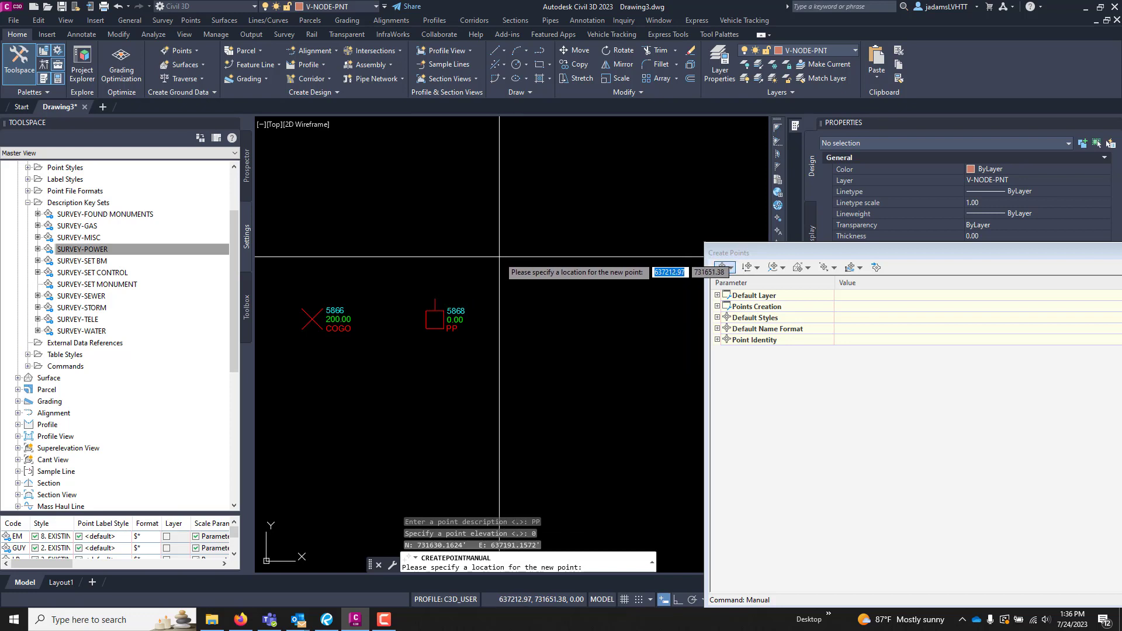
{"action": "key", "text": "Escape"}
{"action": "left_click", "coordinate": [1004, 251]}
{"action": "left_click_drag", "start_coordinate": [1004, 252], "coordinate": [661, 212]}
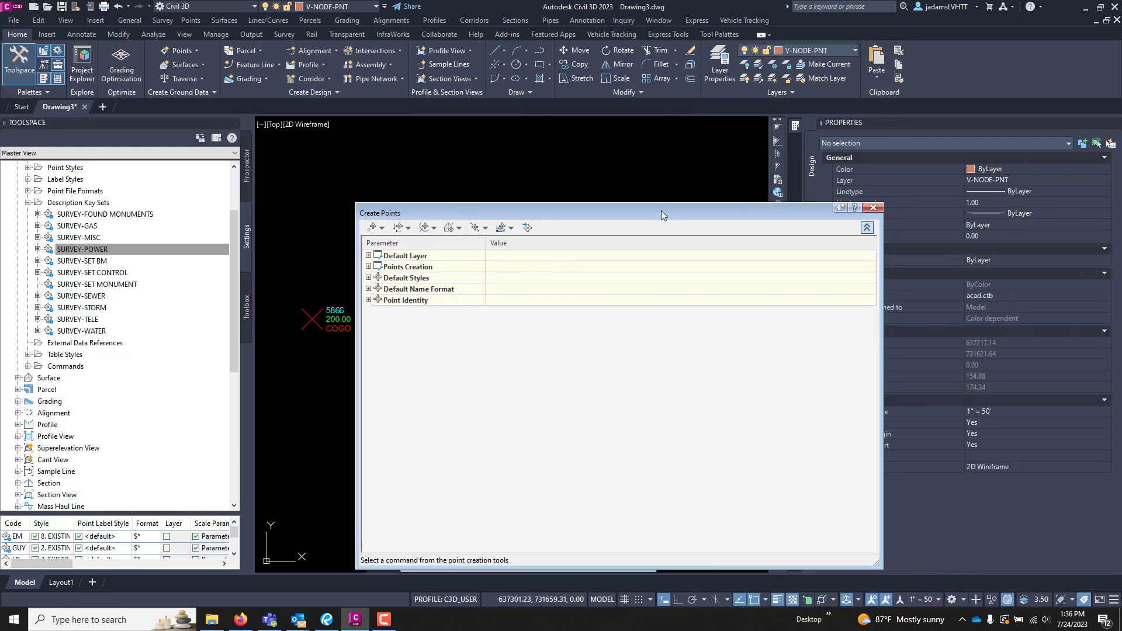
{"action": "left_click", "coordinate": [876, 209]}
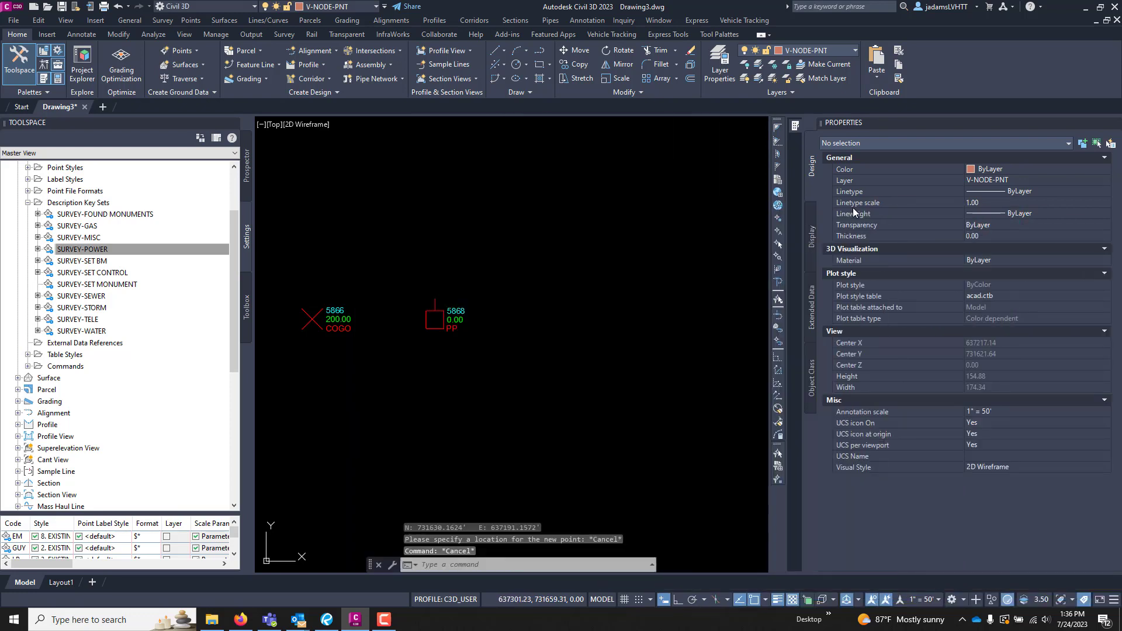
Step: Select point 5868 and use its grip to move it to a new spot
{"action": "left_click", "coordinate": [435, 319]}
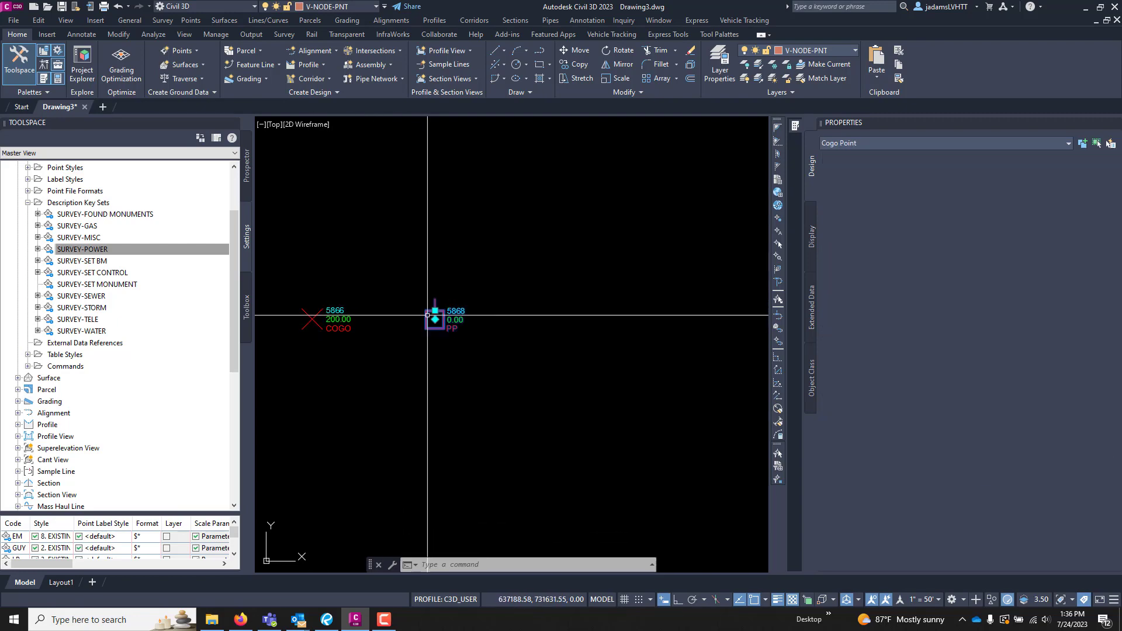
{"action": "scroll", "coordinate": [438, 325], "scroll_direction": "up", "scroll_amount": 2}
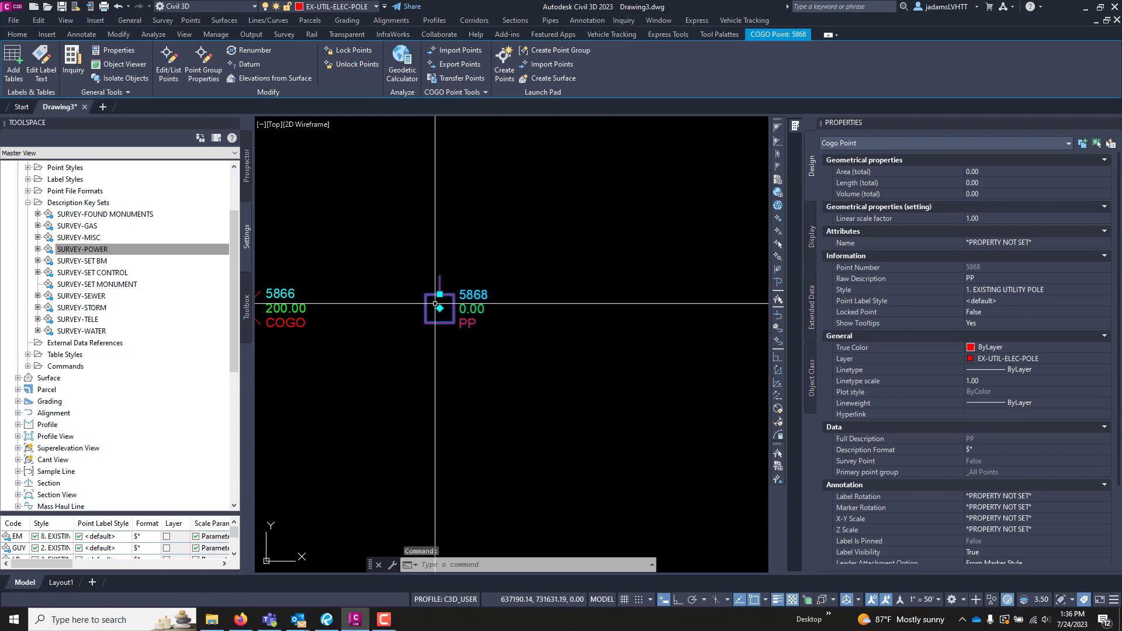
{"action": "left_click", "coordinate": [439, 308]}
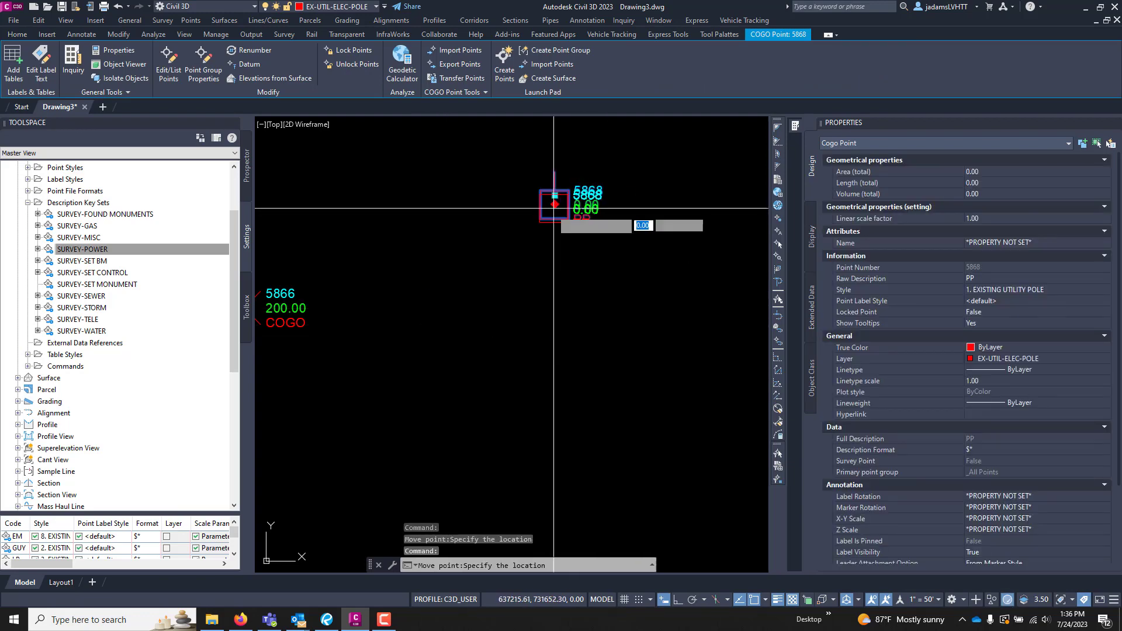
{"action": "left_click", "coordinate": [554, 204]}
{"action": "left_click", "coordinate": [431, 303]}
{"action": "key", "text": "Escape"}
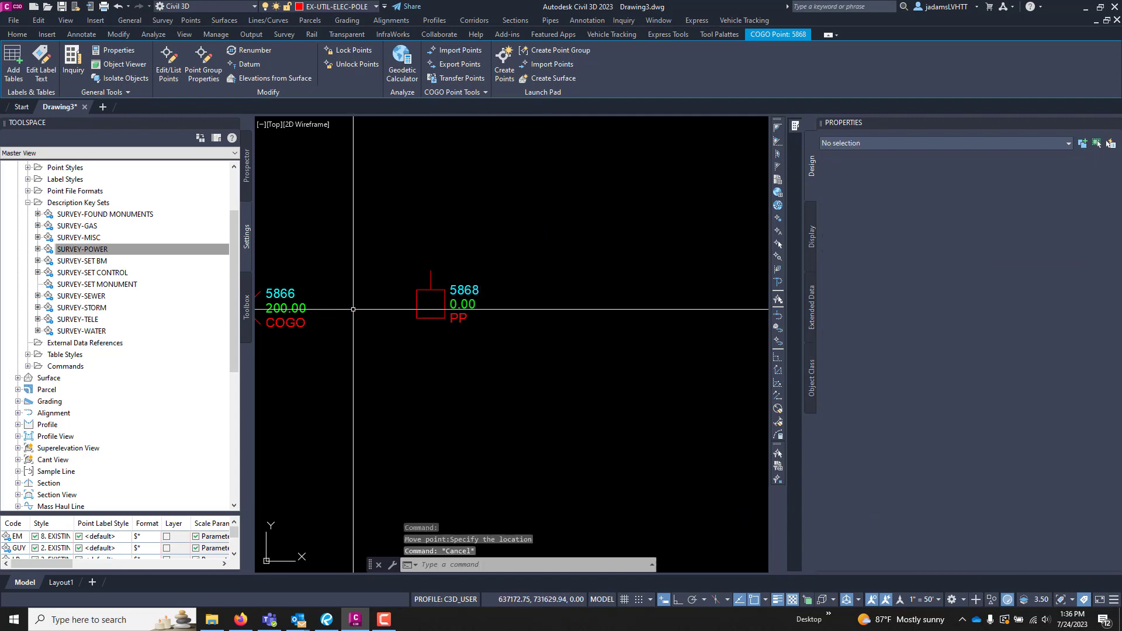
Step: Reposition point 5868 up and to the right of point 5866, then recentre the view
{"action": "scroll", "coordinate": [422, 302], "scroll_direction": "up", "scroll_amount": 2}
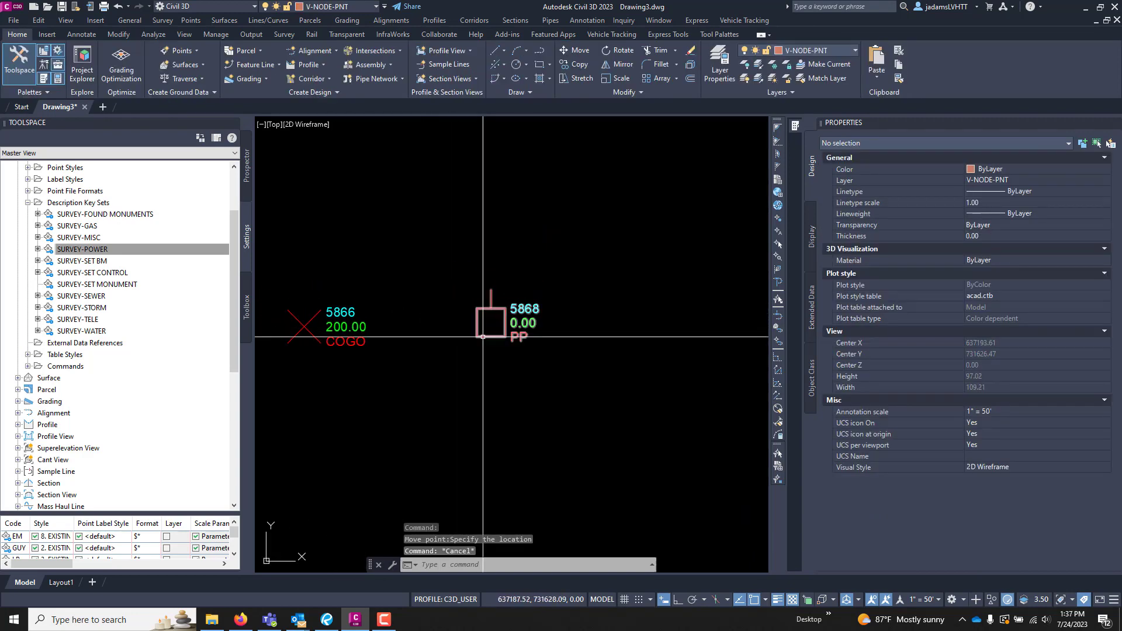
{"action": "left_click", "coordinate": [483, 336]}
{"action": "left_click", "coordinate": [491, 322]}
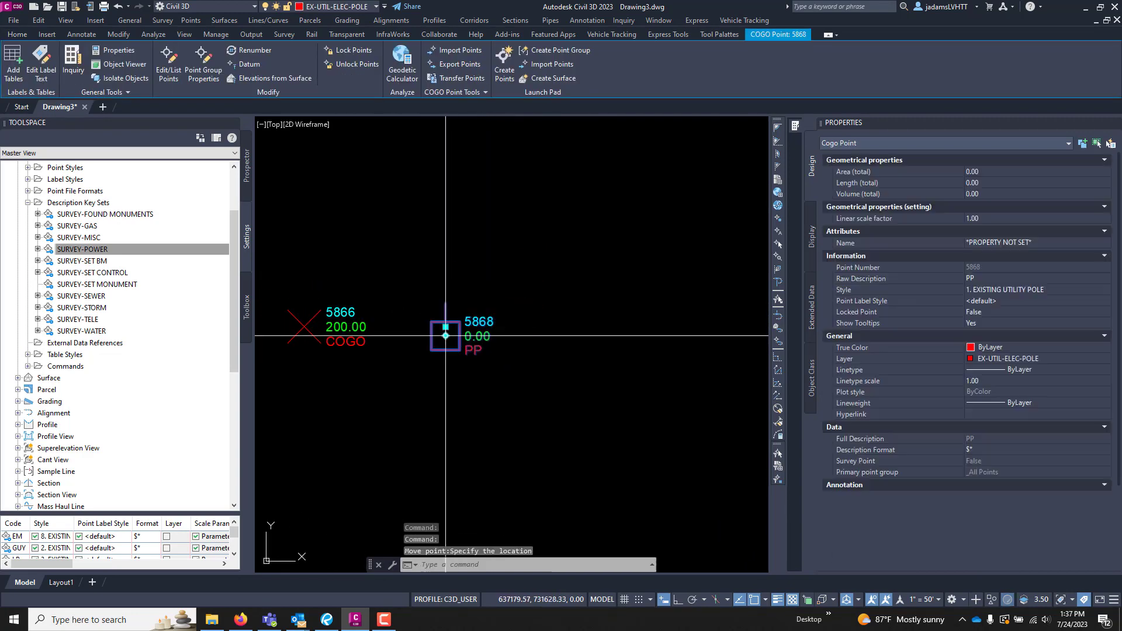
{"action": "left_click", "coordinate": [445, 335]}
{"action": "left_click", "coordinate": [446, 335]}
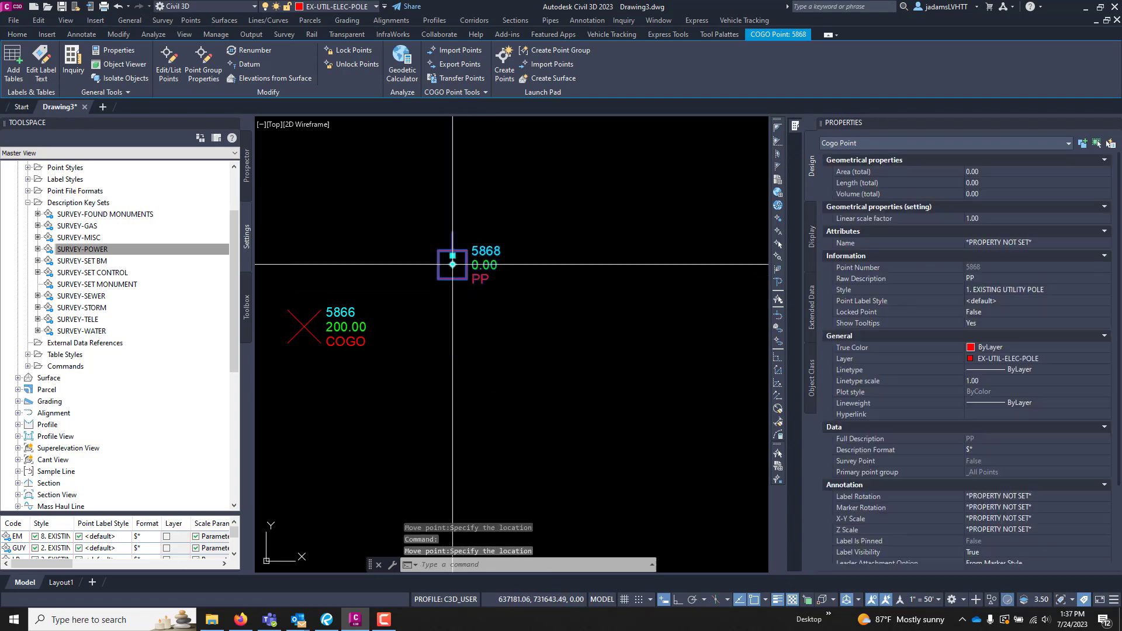
{"action": "key", "text": "Escape"}
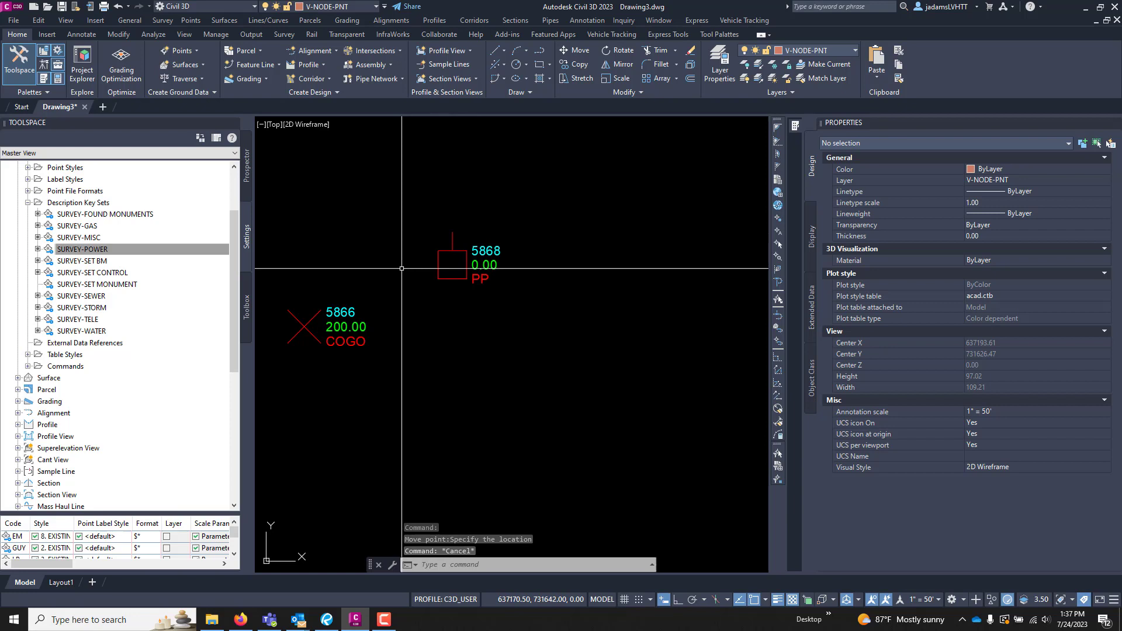
{"action": "middle_click_drag", "start_coordinate": [401, 268], "coordinate": [454, 274]}
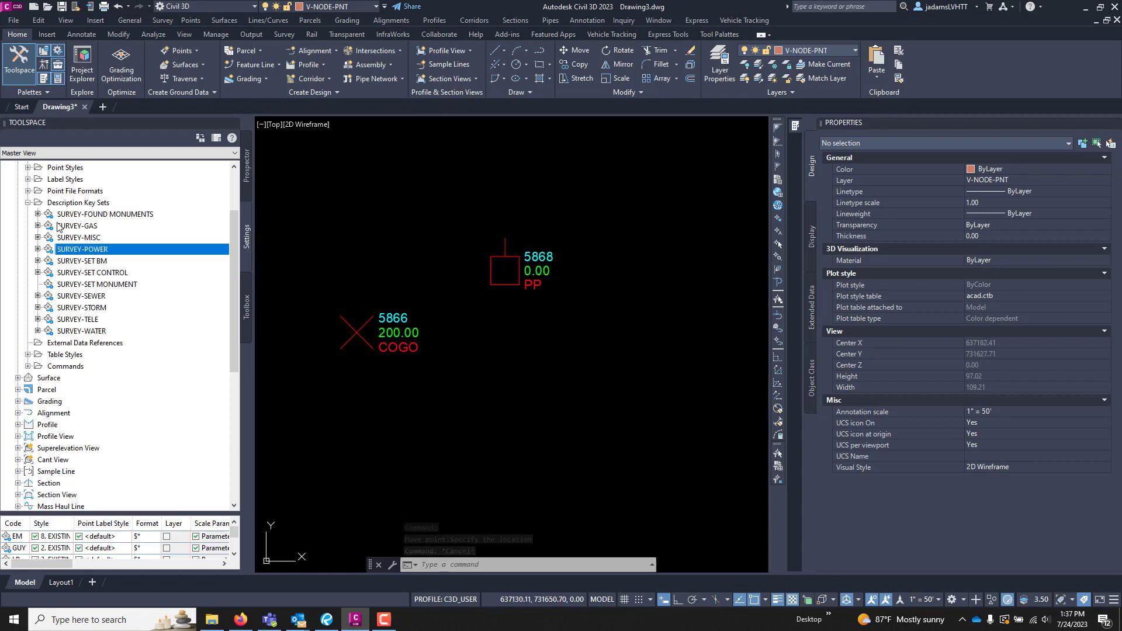
{"action": "left_click", "coordinate": [28, 202]}
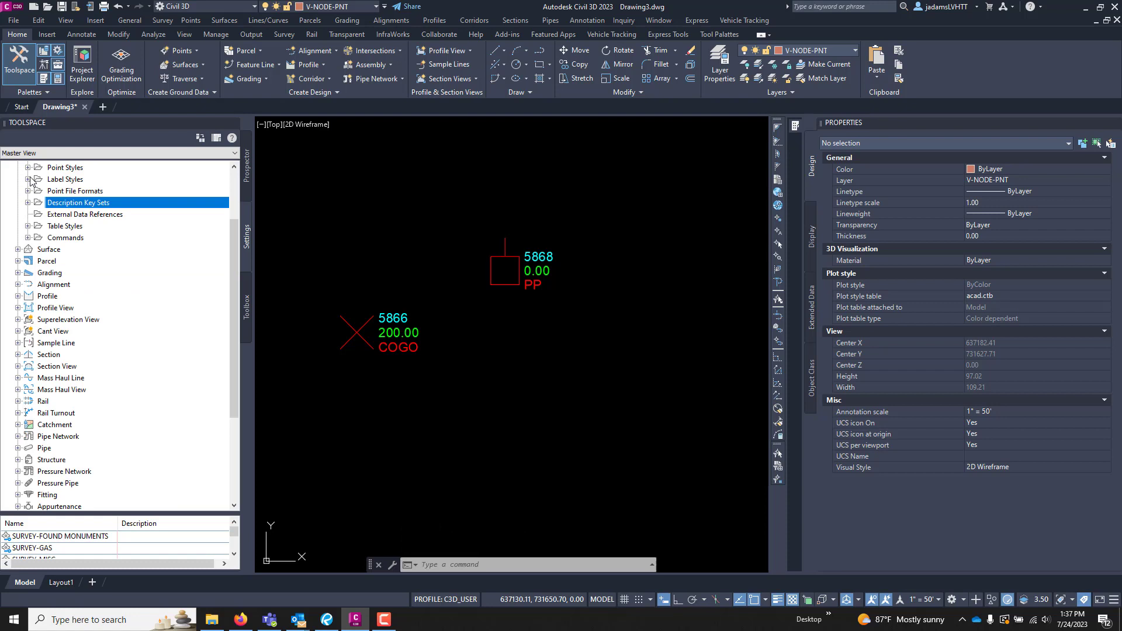
{"action": "left_click", "coordinate": [27, 202]}
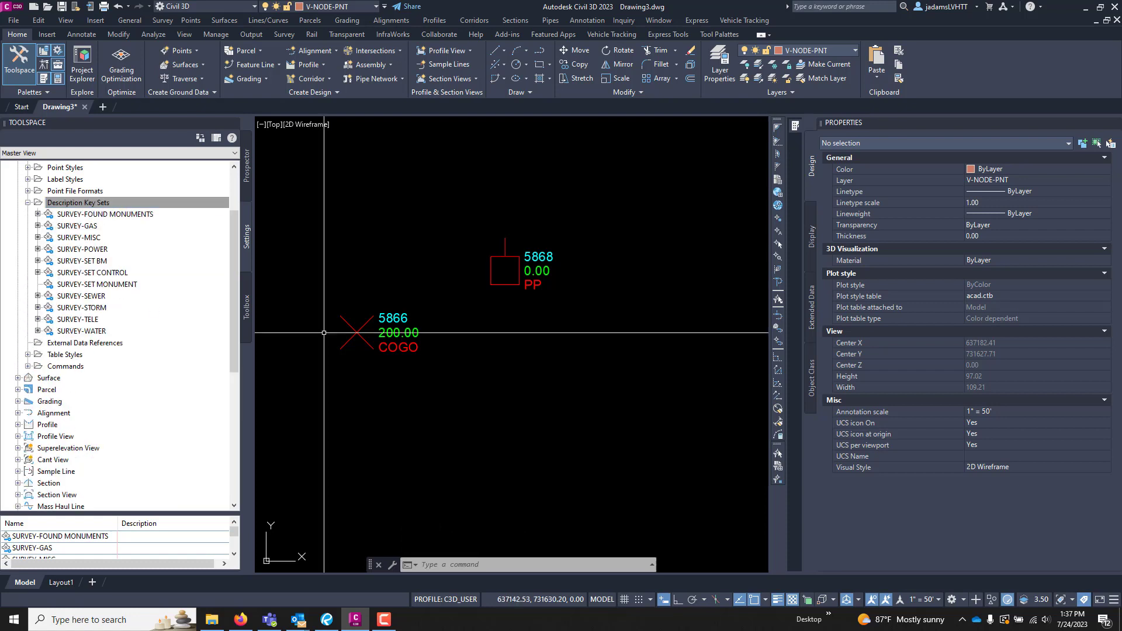
Step: Manually create point 5869 with description WV at the default elevation 0.00
{"action": "left_click", "coordinate": [185, 51]}
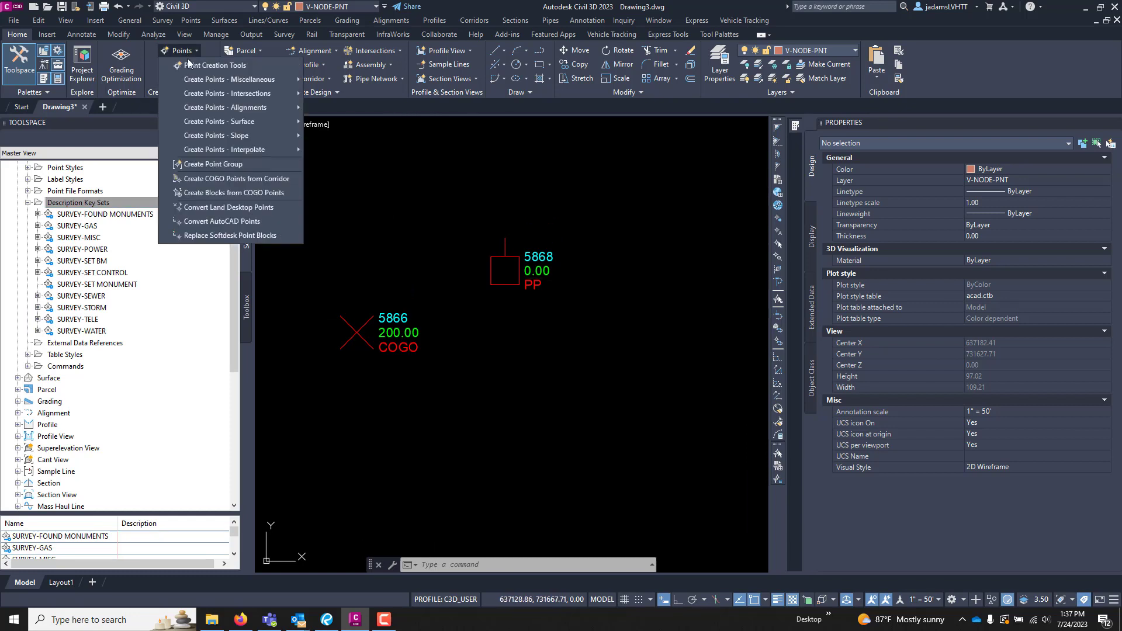
{"action": "left_click", "coordinate": [210, 65]}
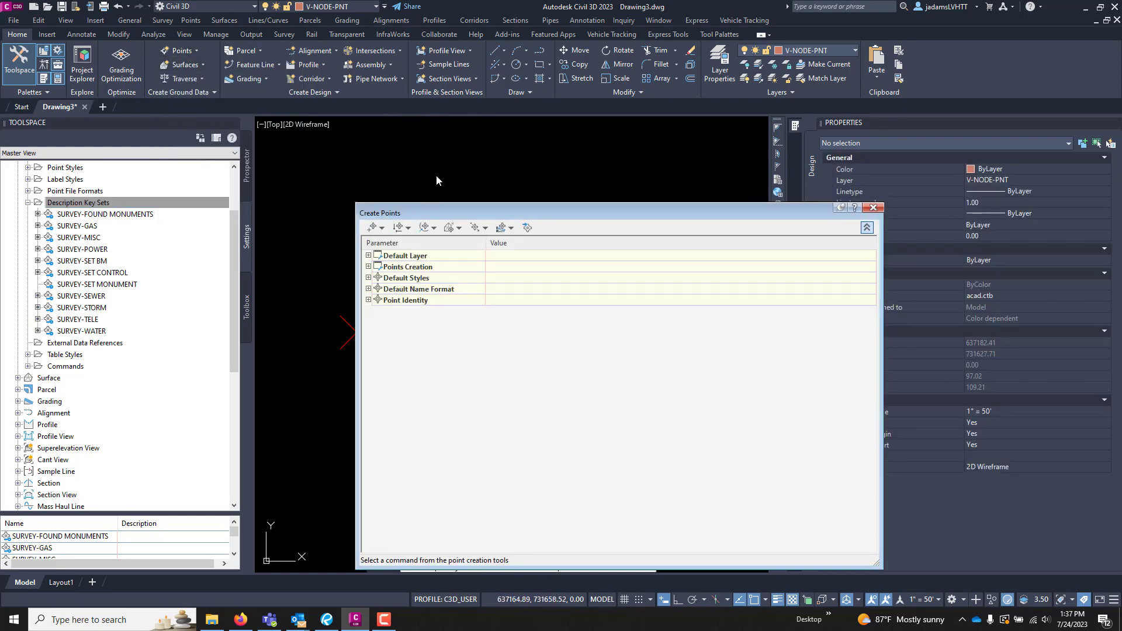
{"action": "left_click", "coordinate": [374, 228]}
{"action": "left_click", "coordinate": [502, 170]}
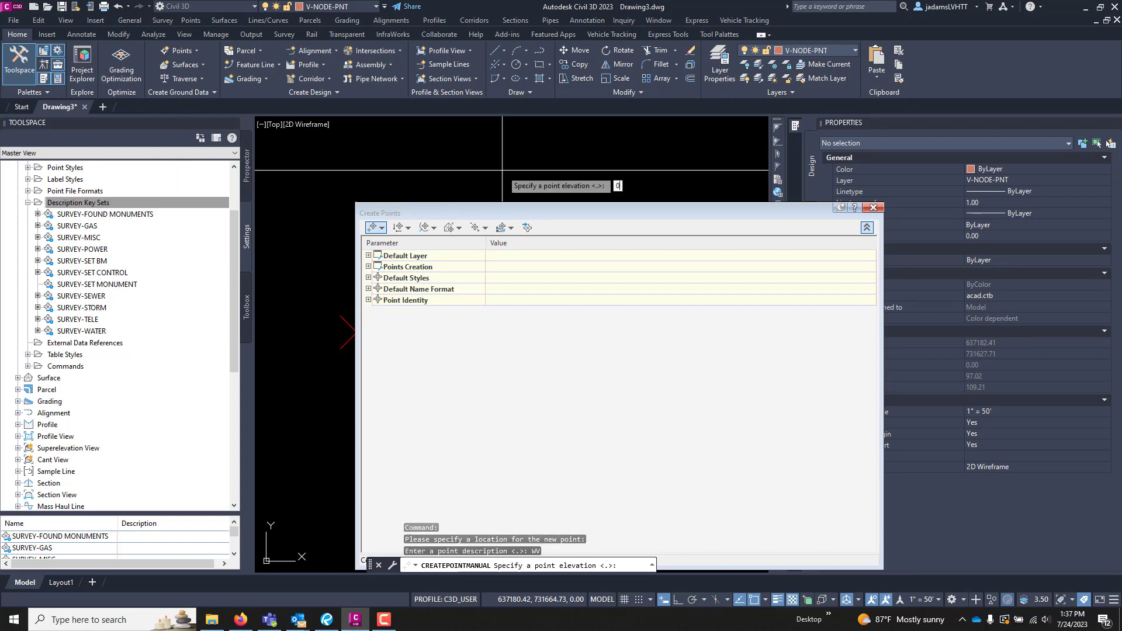
{"action": "key", "text": "Return"}
{"action": "key", "text": "Escape"}
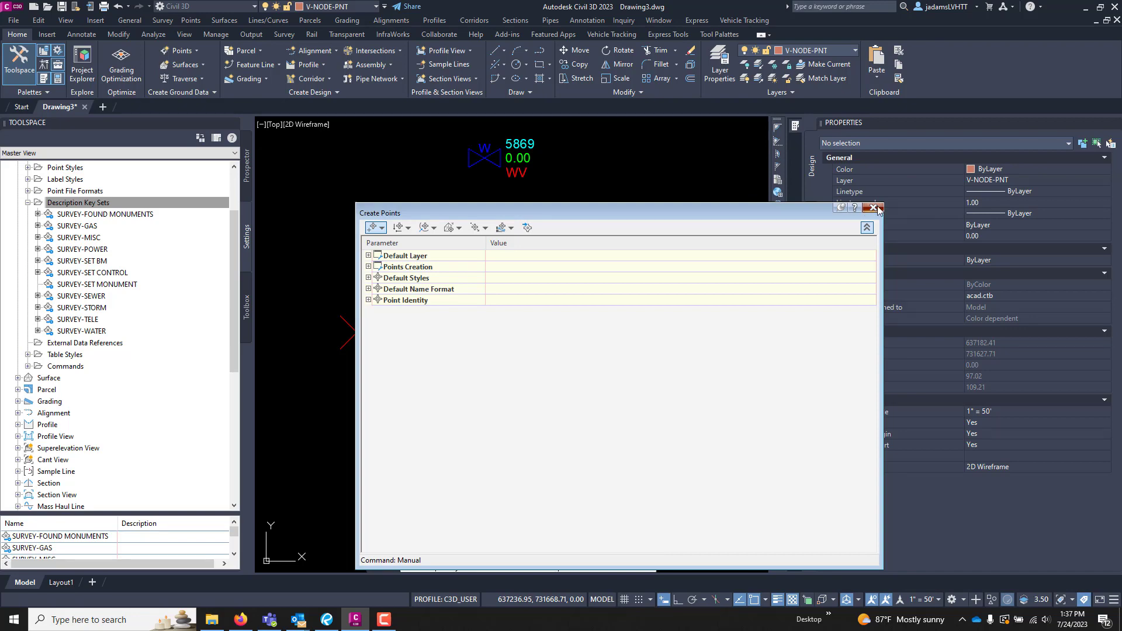
{"action": "left_click", "coordinate": [873, 208]}
Step: Select point 5869 and try its label and move grips, cancelling both
{"action": "left_click", "coordinate": [480, 157]}
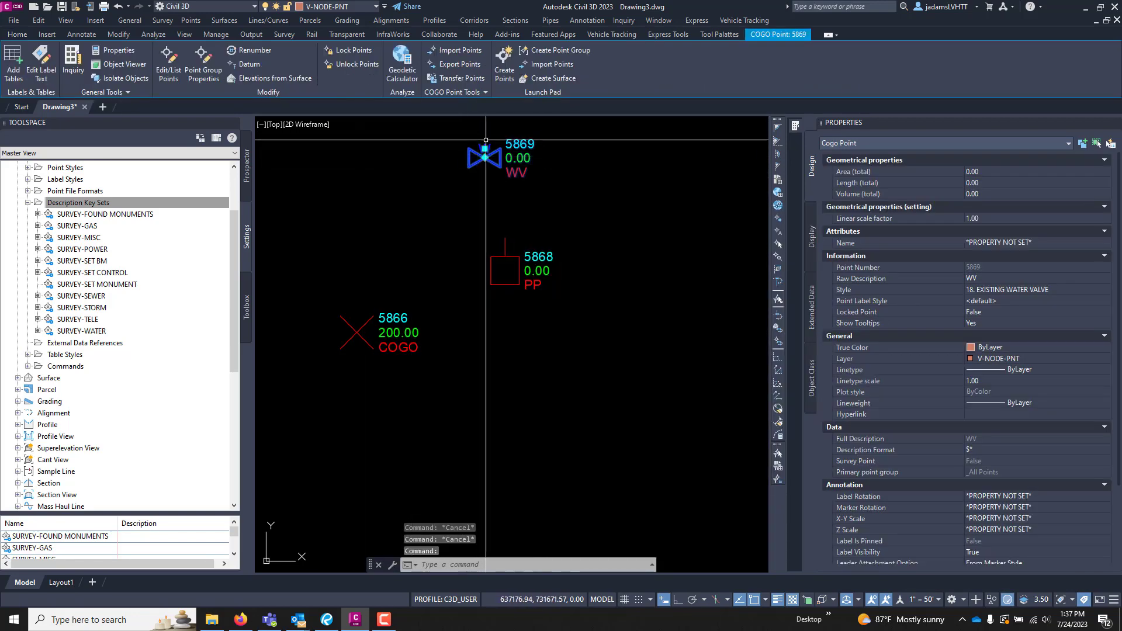
{"action": "left_click", "coordinate": [485, 149]}
{"action": "key", "text": "Escape"}
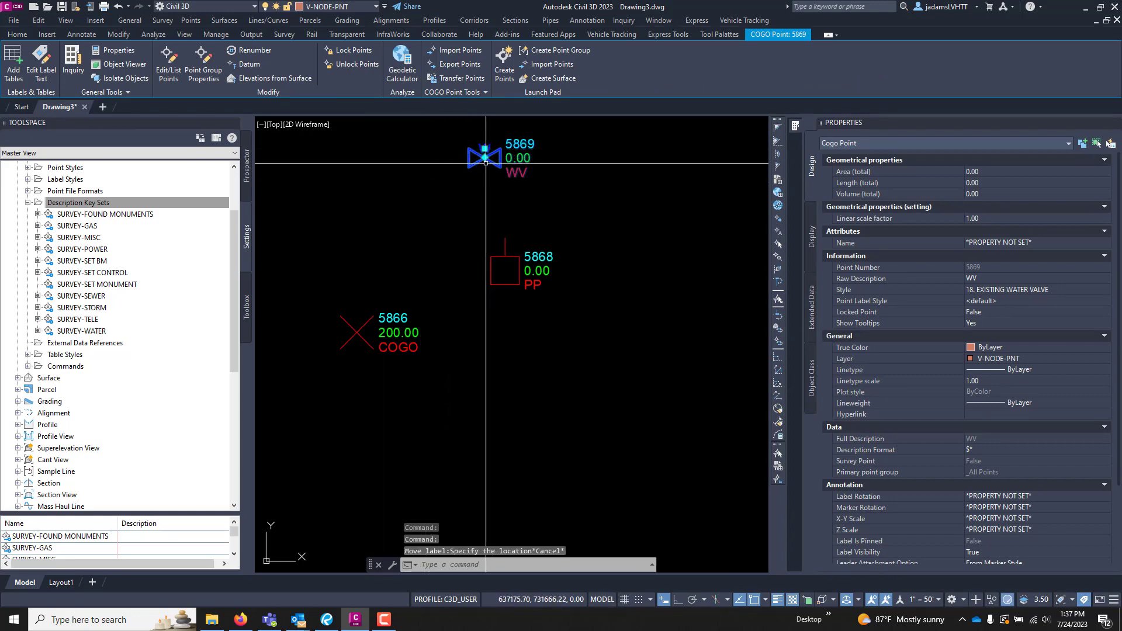
{"action": "key", "text": "Escape"}
{"action": "left_click", "coordinate": [478, 163]}
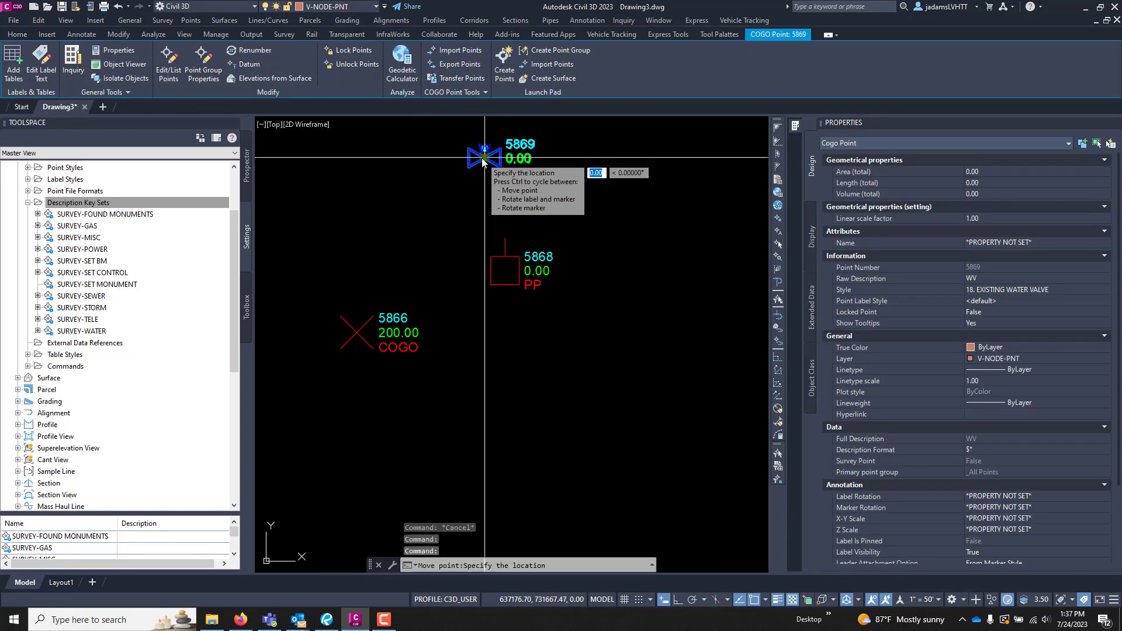
{"action": "left_click", "coordinate": [479, 163]}
{"action": "key", "text": "Escape"}
{"action": "key", "text": "Escape"}
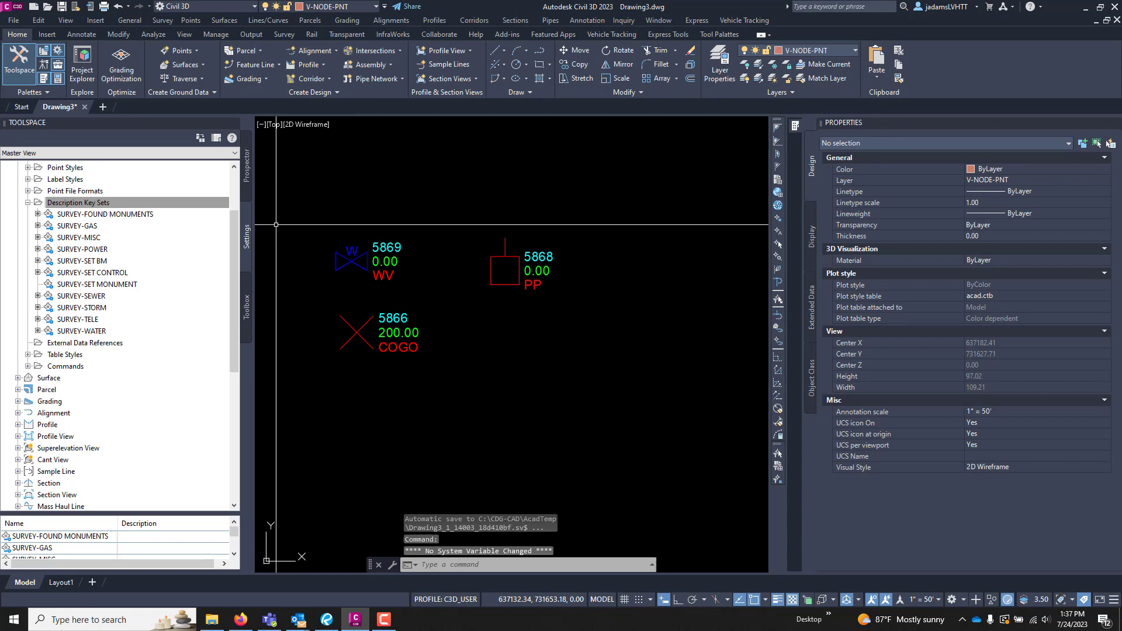
Step: Draw a polyline from point 5869's symbol diagonally up to the right
{"action": "type", "text": "pl"}
{"action": "key", "text": "Return"}
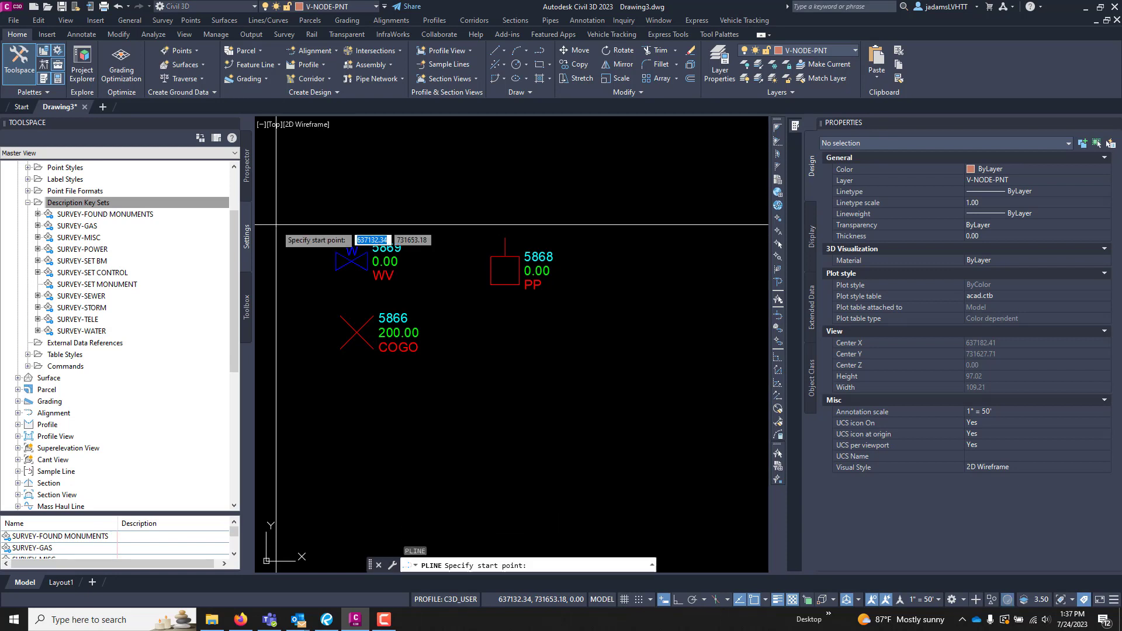
{"action": "left_click", "coordinate": [351, 260]}
{"action": "left_click", "coordinate": [449, 154]}
{"action": "key", "text": "Escape"}
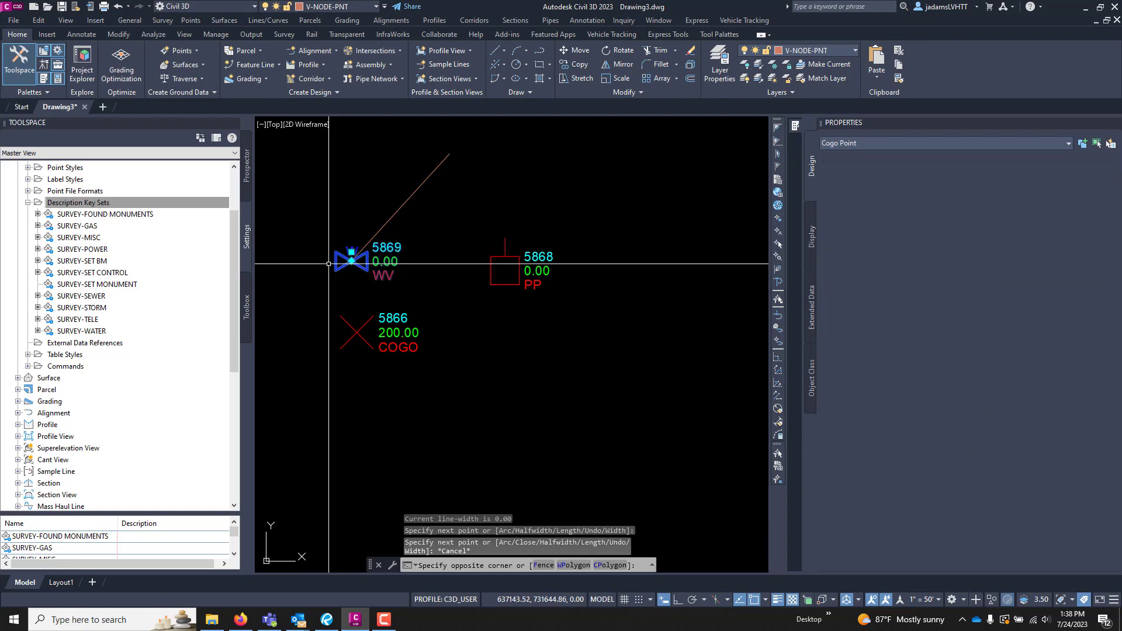
Step: Select point 5869 and review its label grip and right-click options without changes
{"action": "left_click", "coordinate": [345, 262]}
{"action": "scroll", "coordinate": [347, 265], "scroll_direction": "up", "scroll_amount": 3}
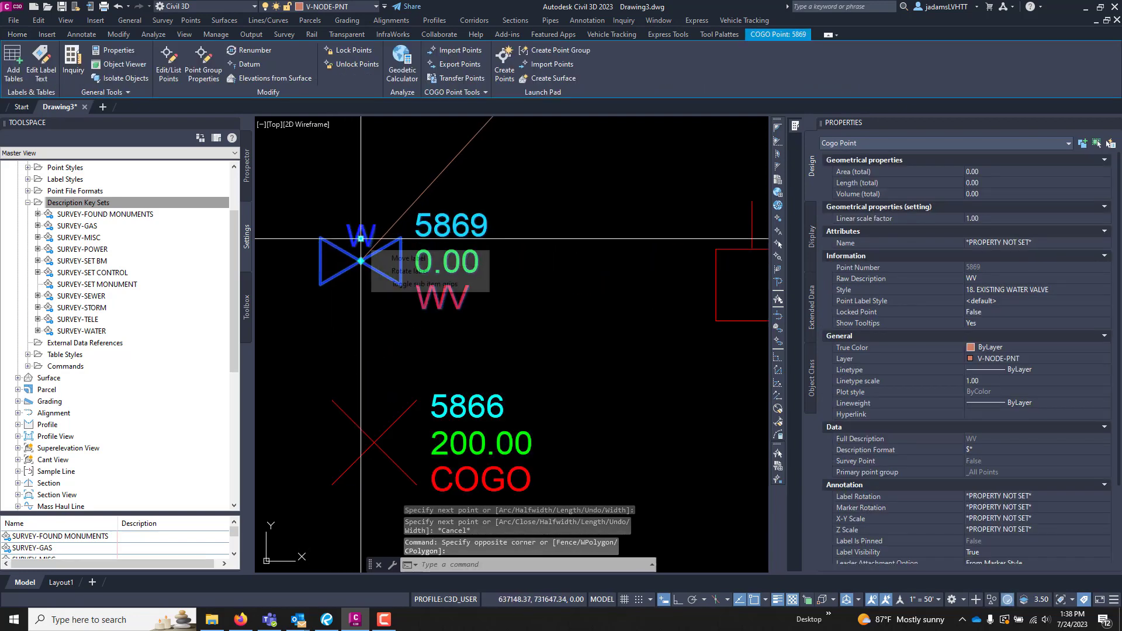
{"action": "left_click", "coordinate": [361, 238]}
{"action": "key", "text": "Escape"}
{"action": "right_click", "coordinate": [361, 260]}
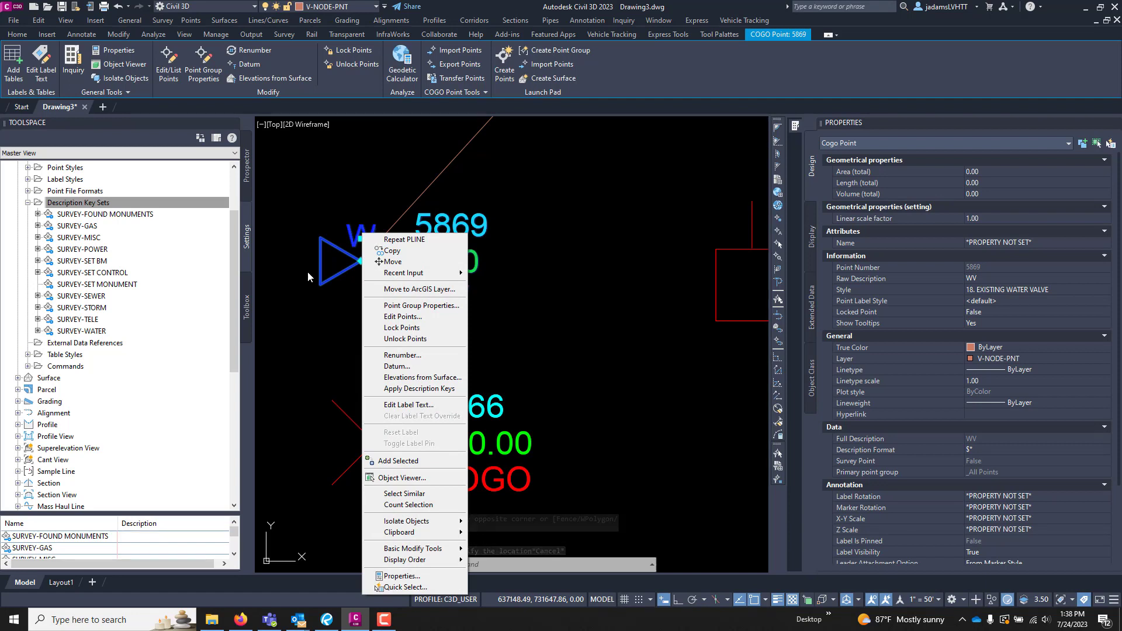
{"action": "key", "text": "Escape"}
Step: Rotate point 5869's valve marker about 47° with snapping off, leaving its label upright
{"action": "mouse_move", "coordinate": [361, 260]}
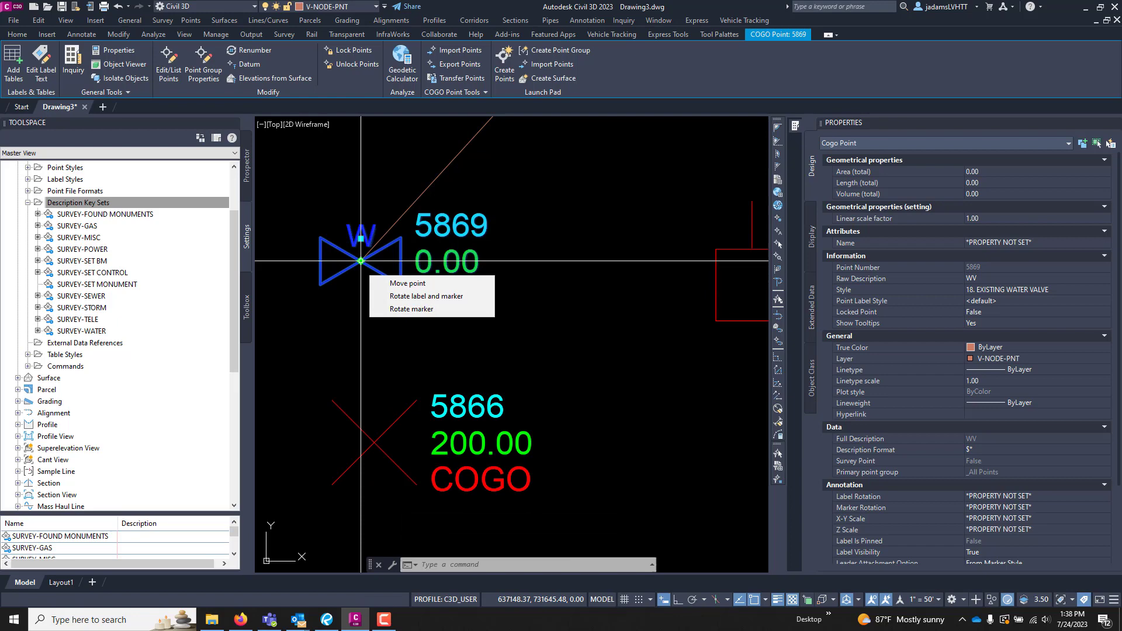
{"action": "left_click", "coordinate": [411, 309]}
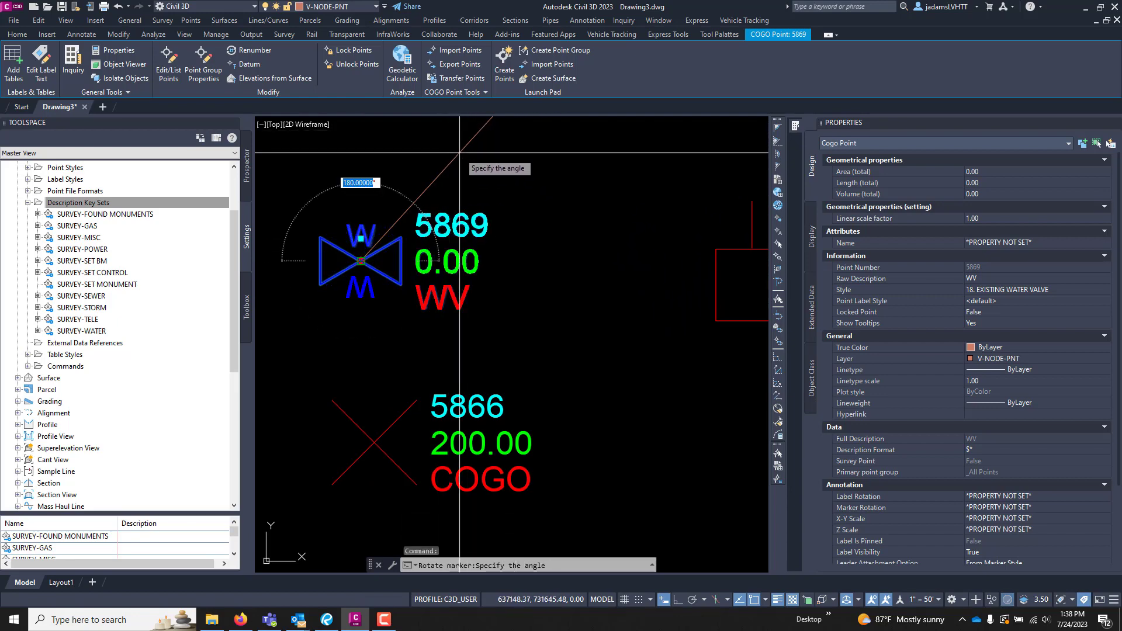
{"action": "key", "text": "F3"}
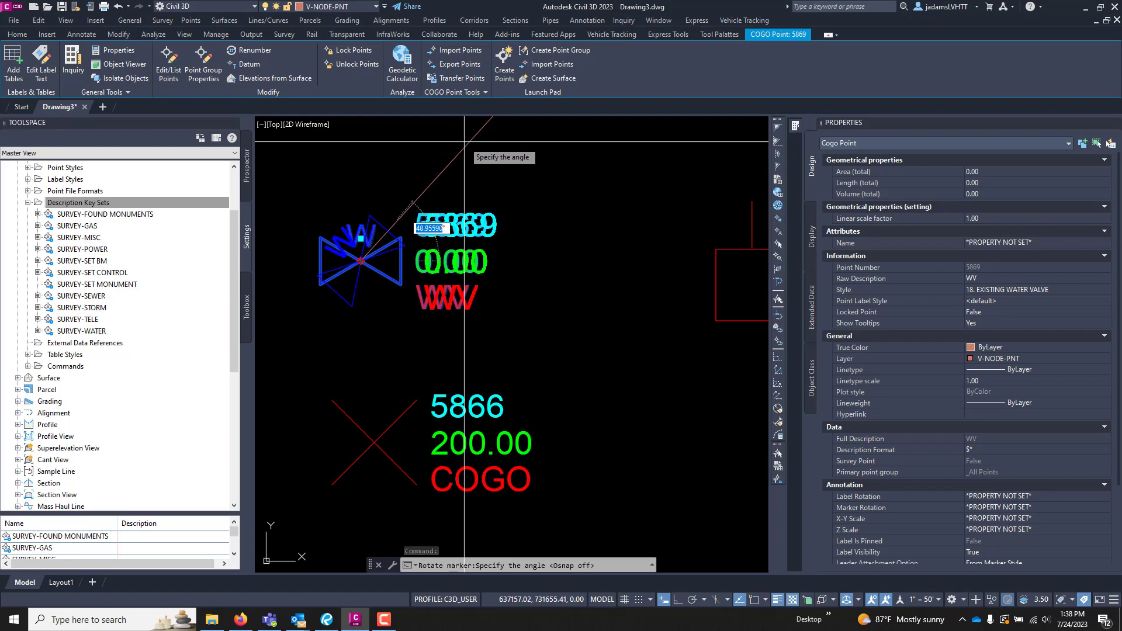
{"action": "key", "text": "Escape"}
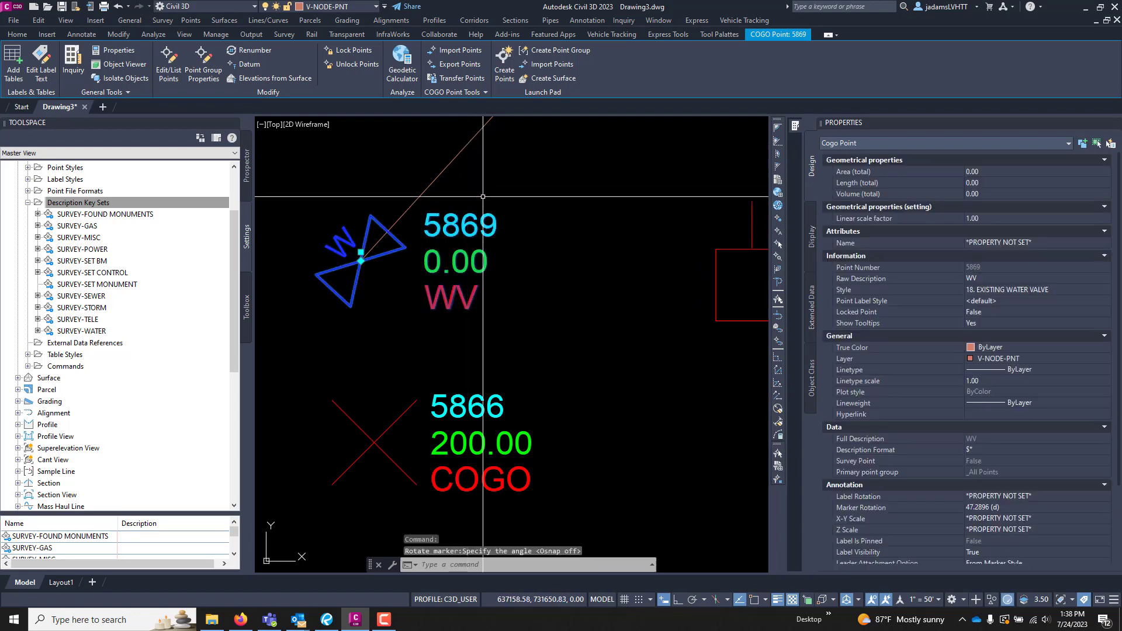
{"action": "key", "text": "Escape"}
{"action": "scroll", "coordinate": [374, 304], "scroll_direction": "down", "scroll_amount": 4}
{"action": "scroll", "coordinate": [335, 312], "scroll_direction": "up", "scroll_amount": 4}
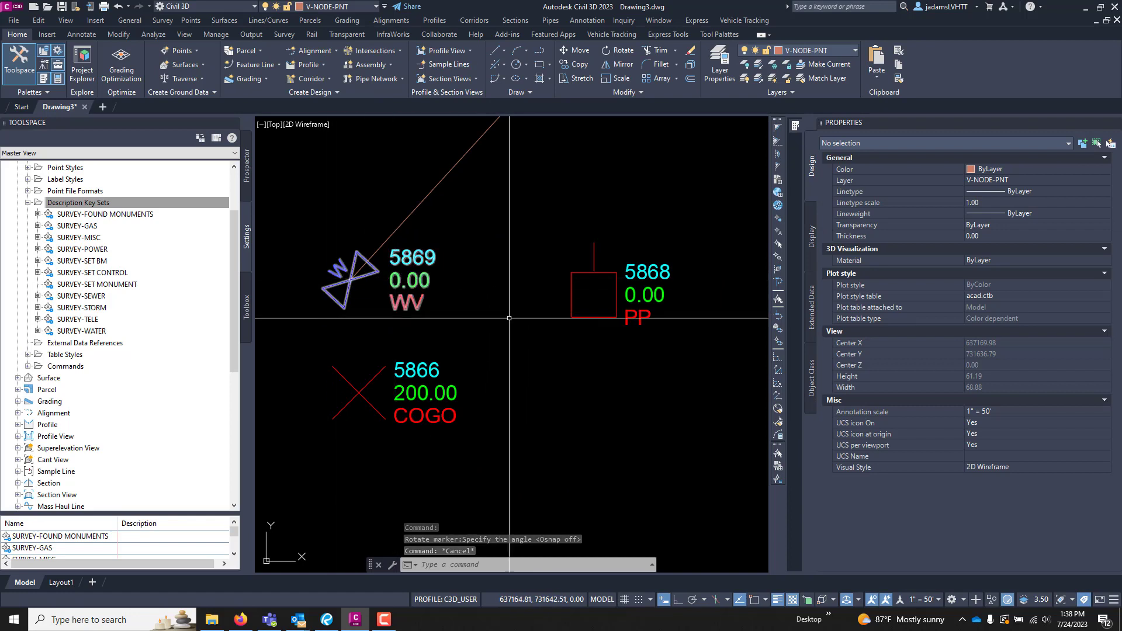
Step: Select point 5869 to confirm its marker rotation of 47.28 degrees, then deselect it
{"action": "scroll", "coordinate": [328, 304], "scroll_direction": "down", "scroll_amount": 4}
{"action": "scroll", "coordinate": [323, 312], "scroll_direction": "up", "scroll_amount": 3}
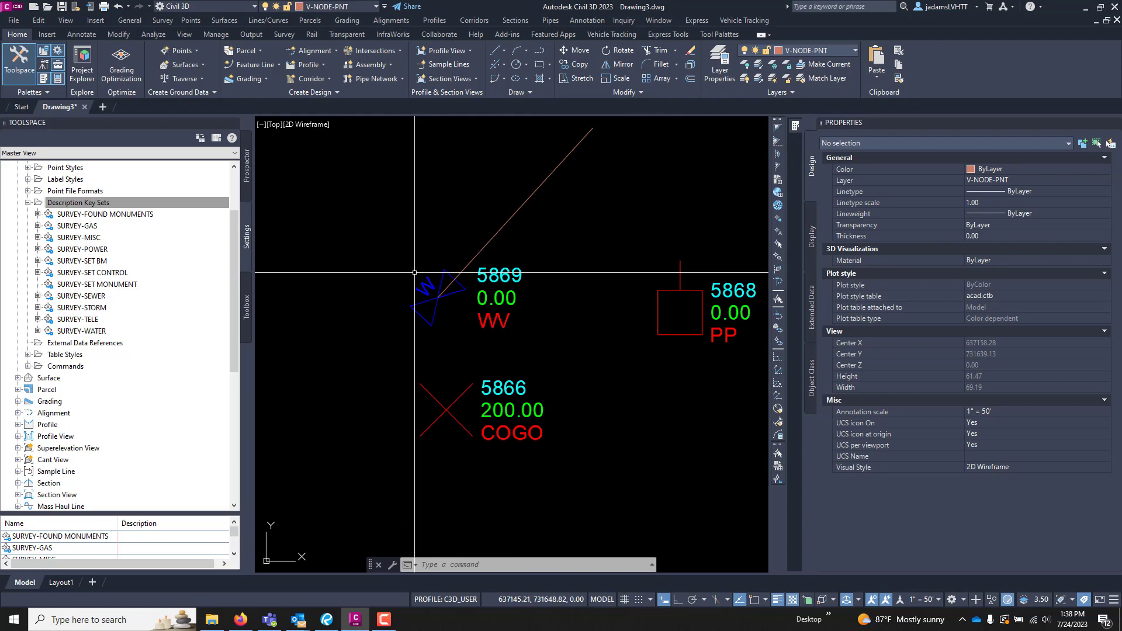
{"action": "left_click", "coordinate": [440, 305]}
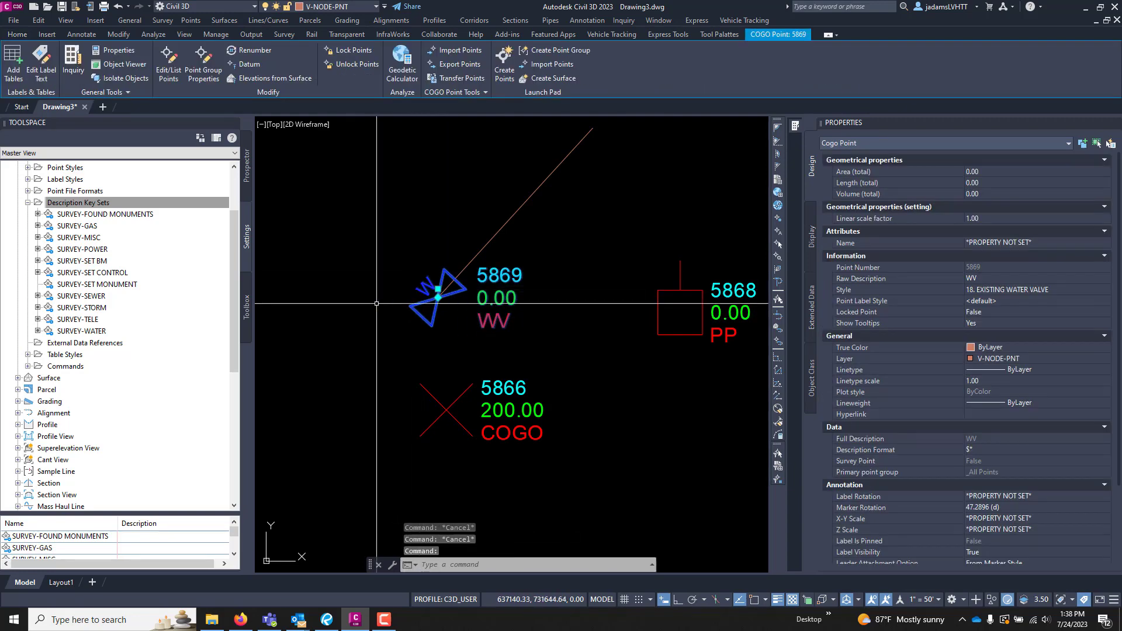
{"action": "scroll", "coordinate": [371, 304], "scroll_direction": "down", "scroll_amount": 2}
{"action": "scroll", "coordinate": [397, 295], "scroll_direction": "up", "scroll_amount": 2}
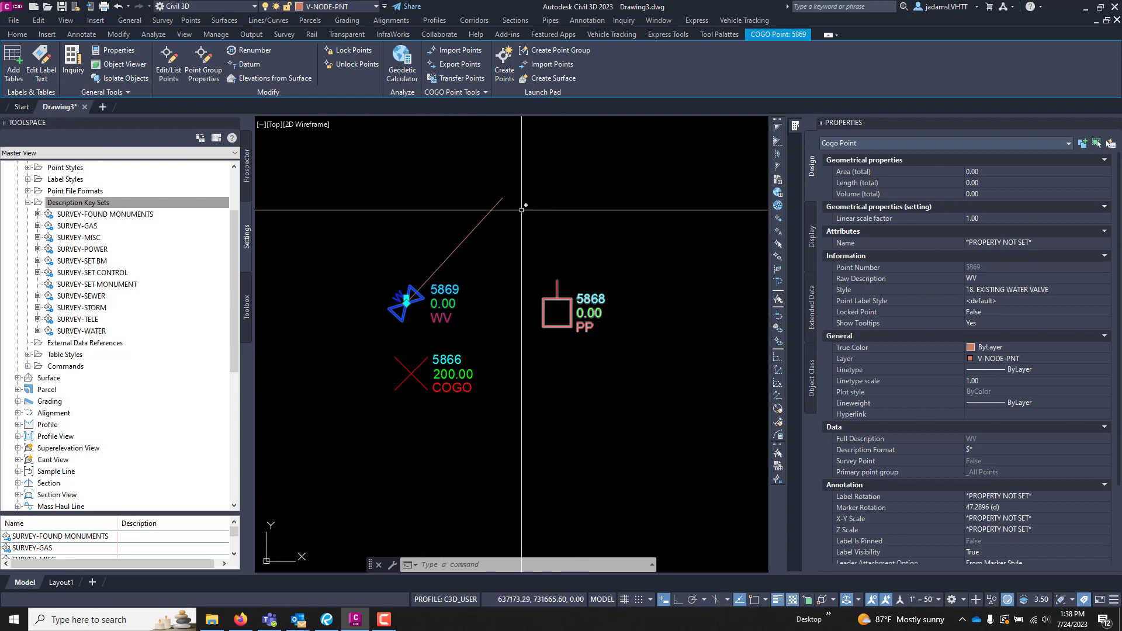
{"action": "key", "text": "Escape"}
Step: Collapse Description Key Sets, window-select points 5866, 5868 and 5869, and clear the selection
{"action": "left_click", "coordinate": [28, 202]}
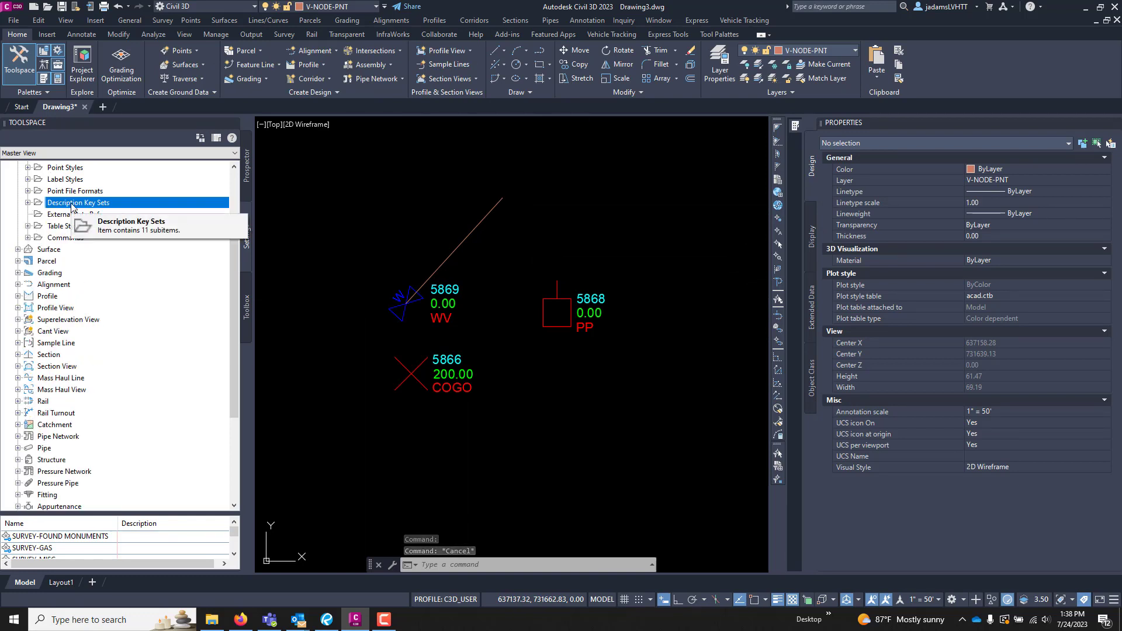
{"action": "scroll", "coordinate": [430, 338], "scroll_direction": "down", "scroll_amount": 4}
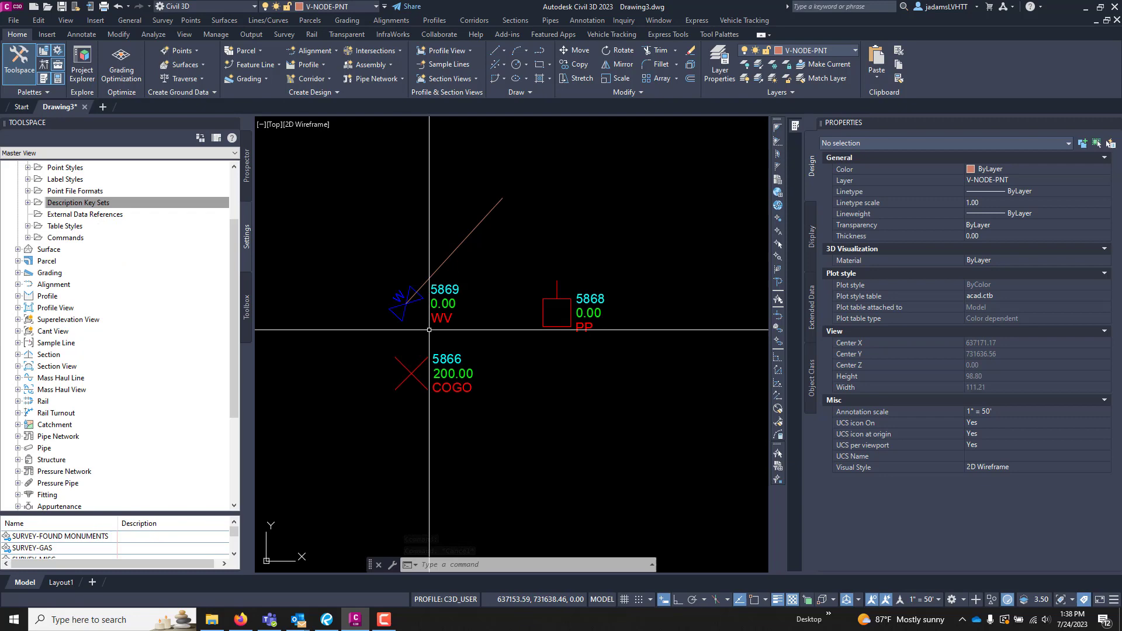
{"action": "scroll", "coordinate": [422, 256], "scroll_direction": "up", "scroll_amount": 2}
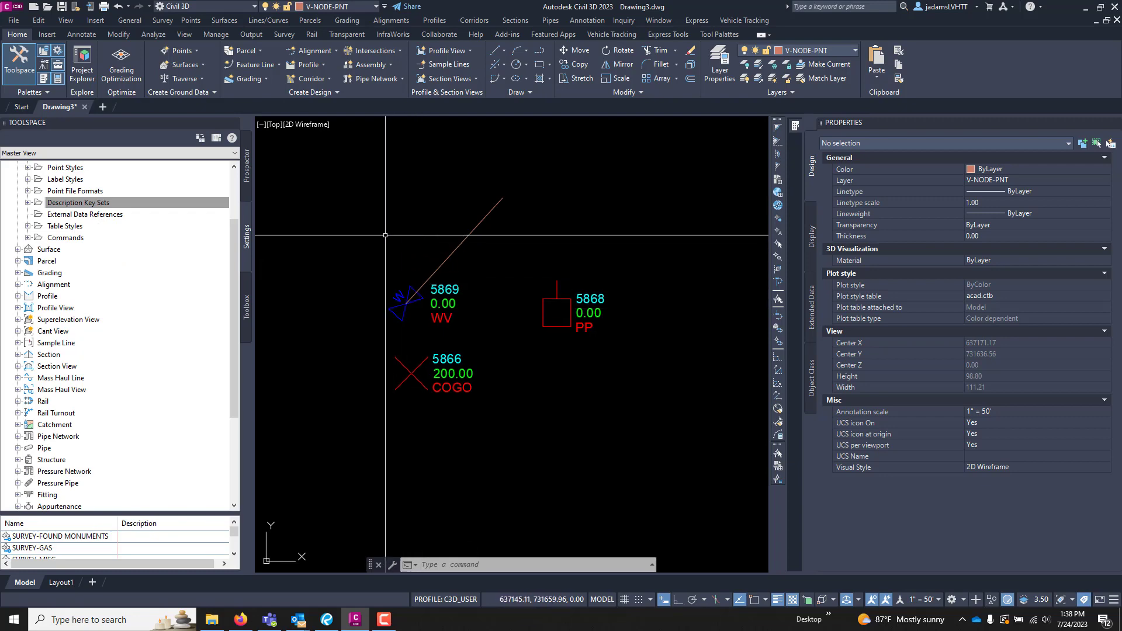
{"action": "left_click", "coordinate": [329, 238]}
{"action": "left_click", "coordinate": [622, 429]}
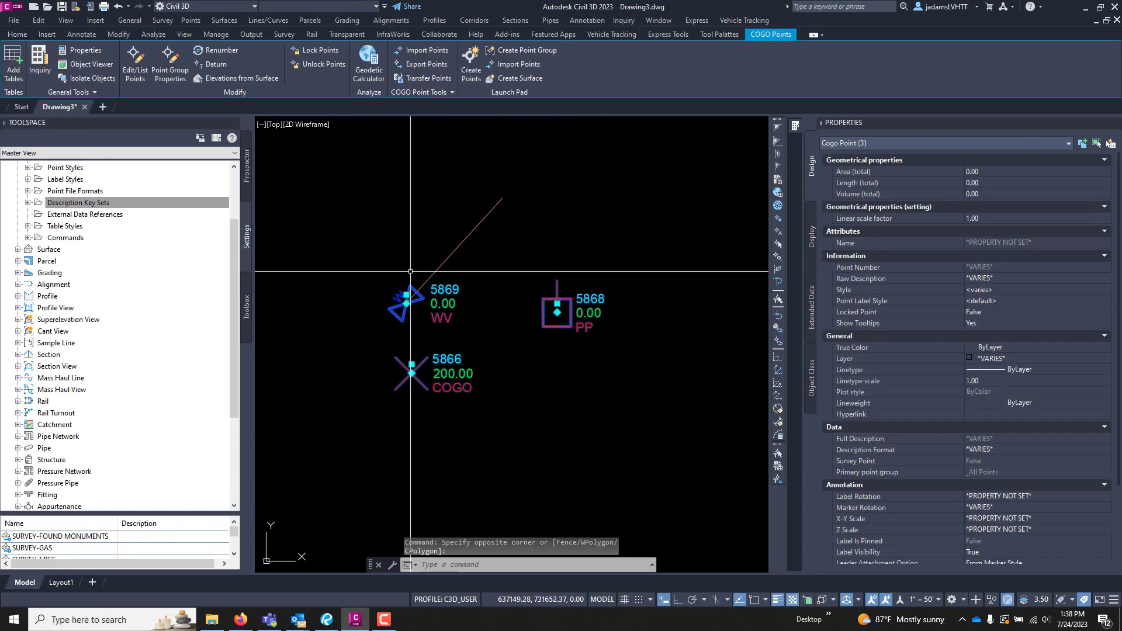
{"action": "left_click", "coordinate": [290, 252]}
{"action": "key", "text": "Escape"}
{"action": "key", "text": "Escape"}
{"action": "key", "text": "Escape"}
{"action": "left_click", "coordinate": [292, 255]}
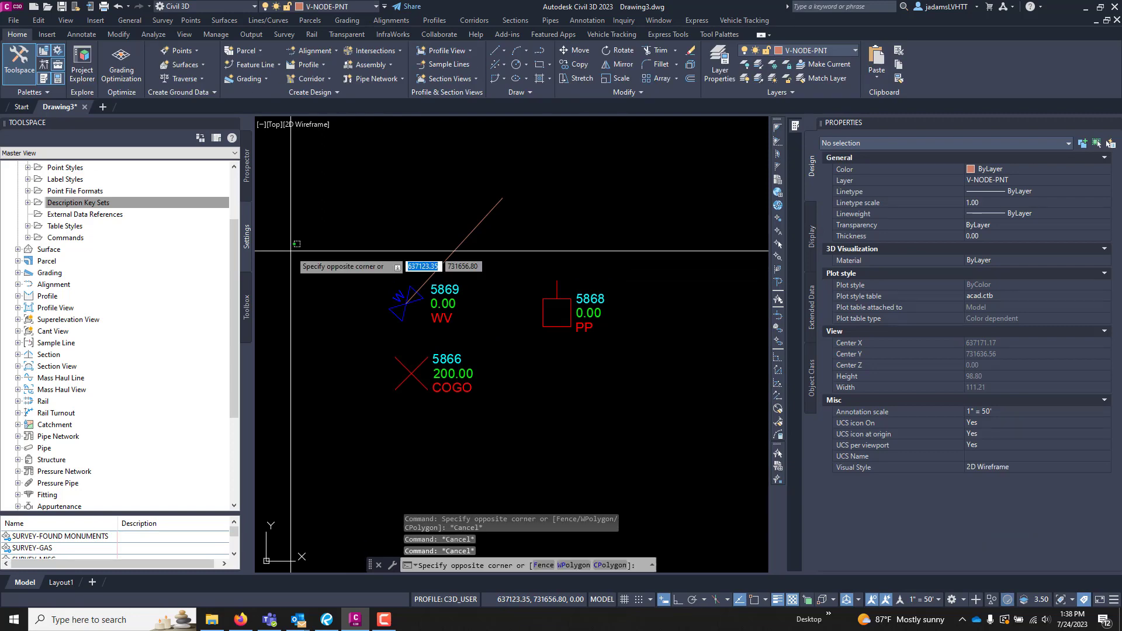
{"action": "key", "text": "Escape"}
{"action": "left_click", "coordinate": [314, 263]}
{"action": "key", "text": "Escape"}
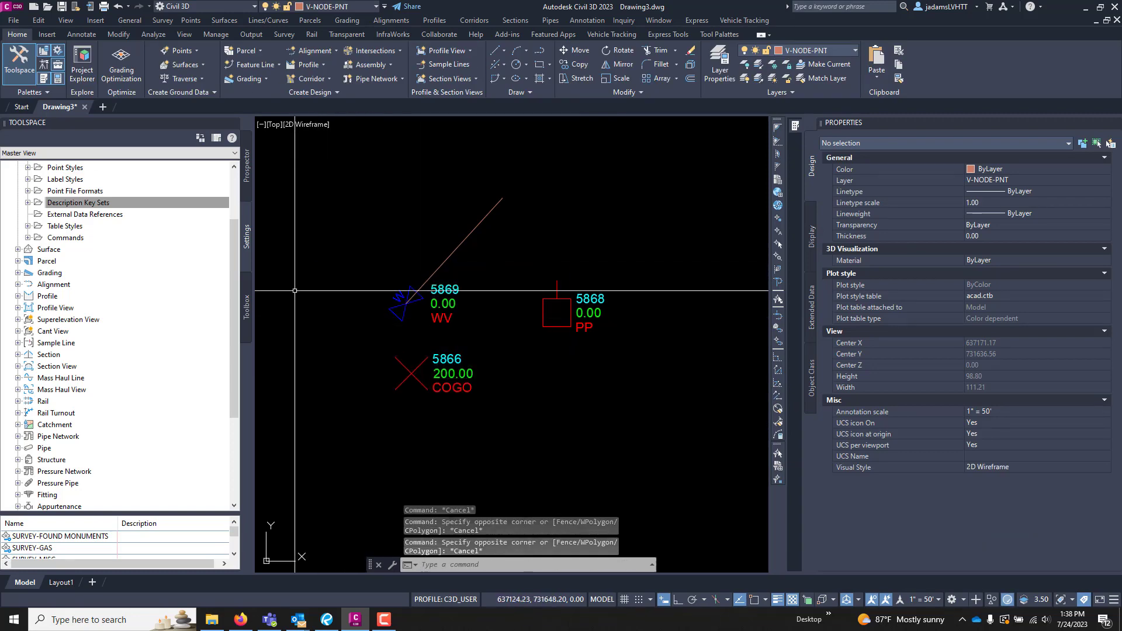